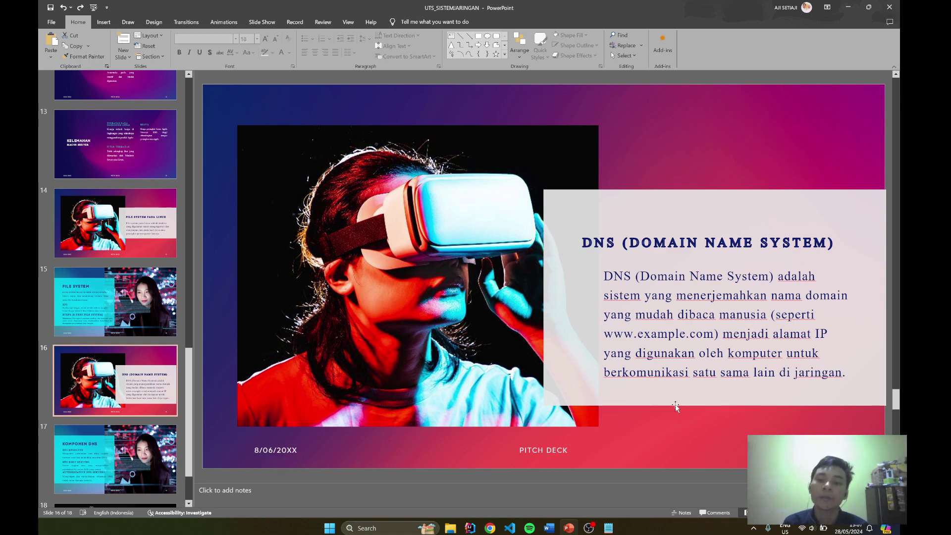
# Show the Komponen DNS slide and the closing Thank You slide
pyautogui.scroll(-2, 119, 388)
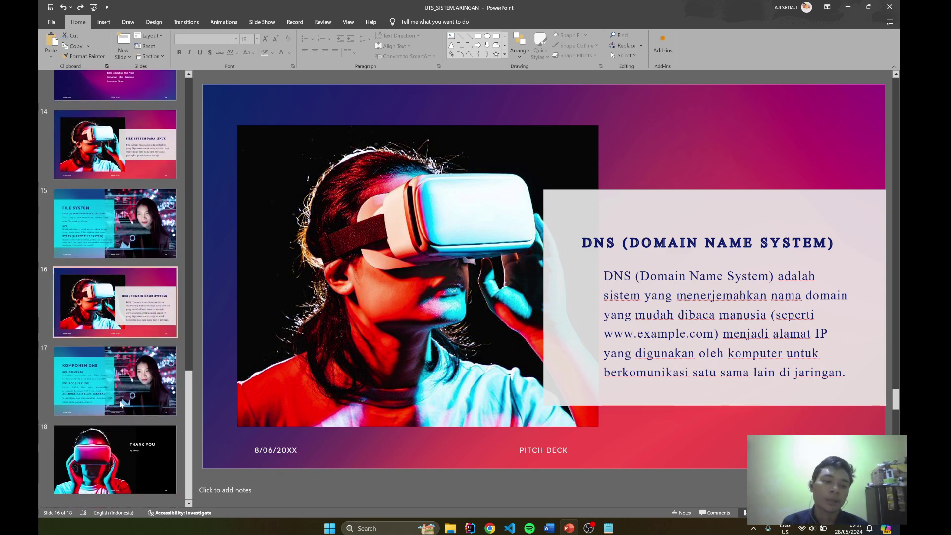
pyautogui.click(119, 388)
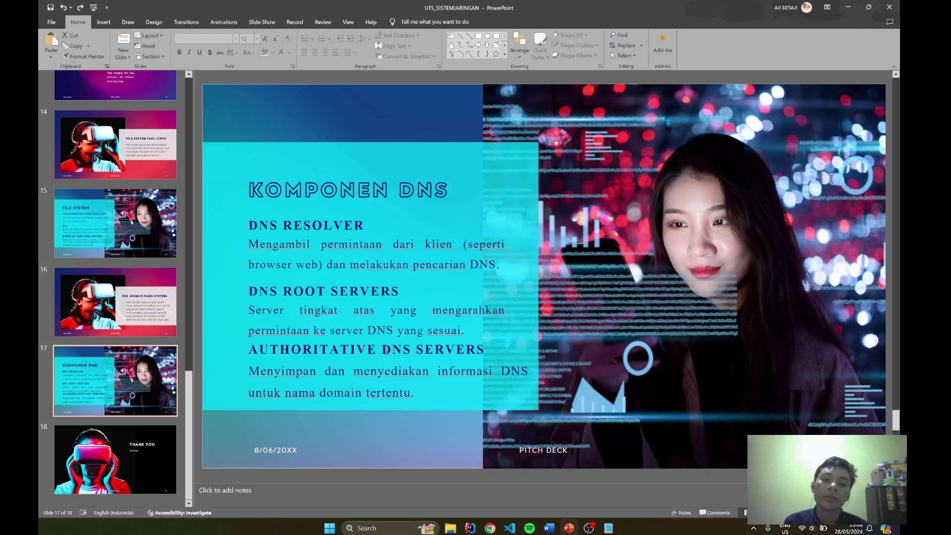
pyautogui.click(133, 453)
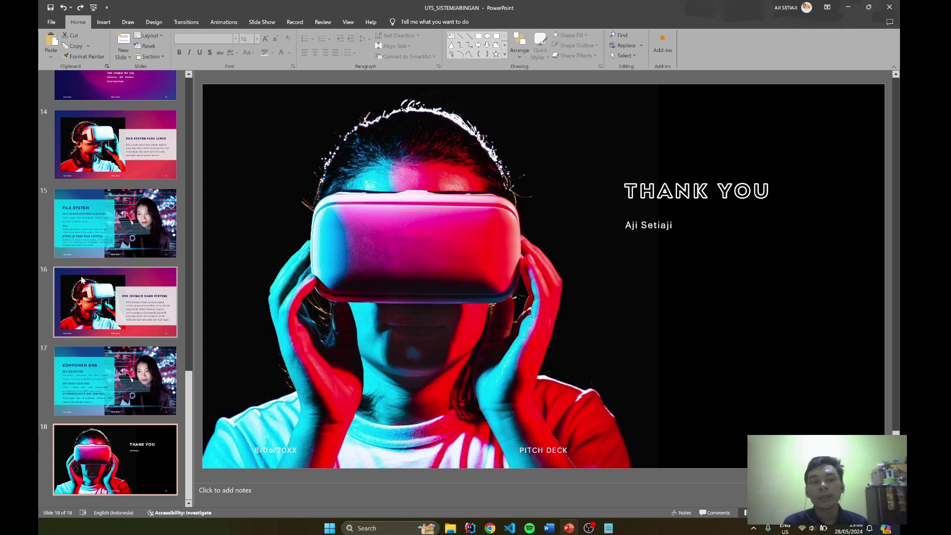
# Review the earlier slides from the network operating system introduction through the DNS (Domain Name System) slide
pyautogui.scroll(10, 101, 286)
pyautogui.scroll(3, 101, 286)
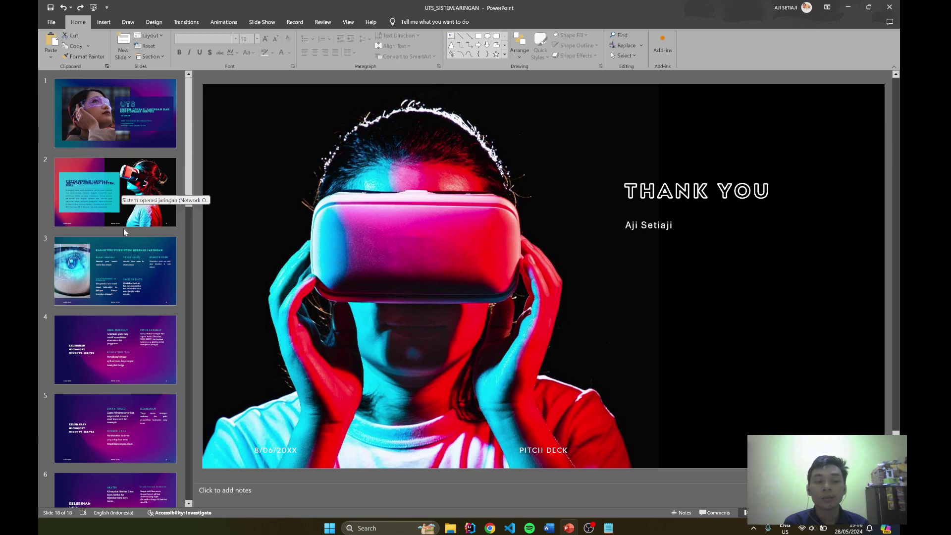
pyautogui.click(125, 191)
pyautogui.click(141, 376)
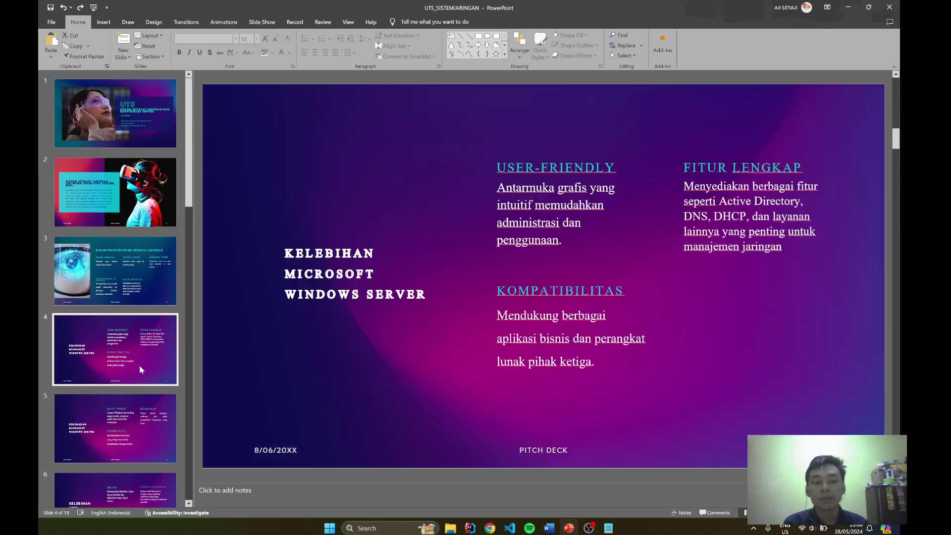
pyautogui.scroll(-5, 140, 352)
pyautogui.scroll(-8, 140, 352)
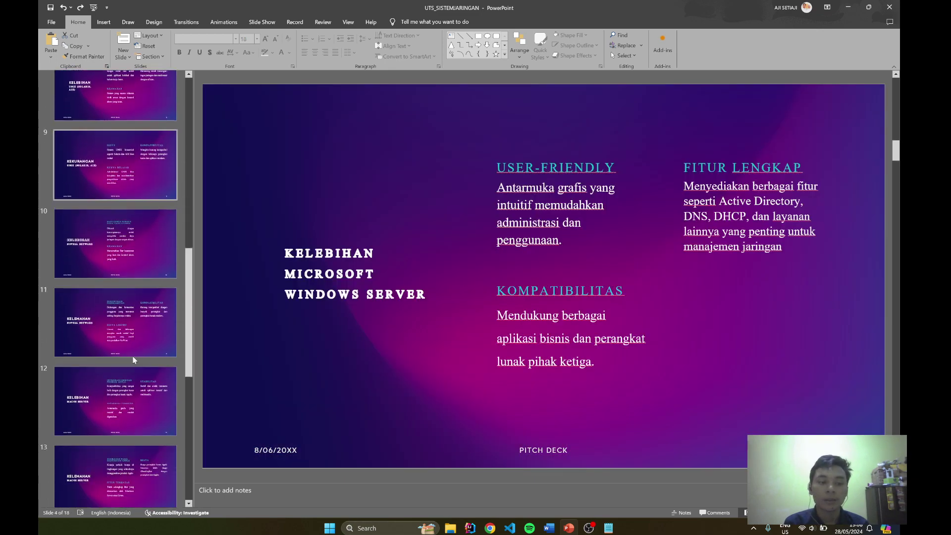
pyautogui.click(133, 282)
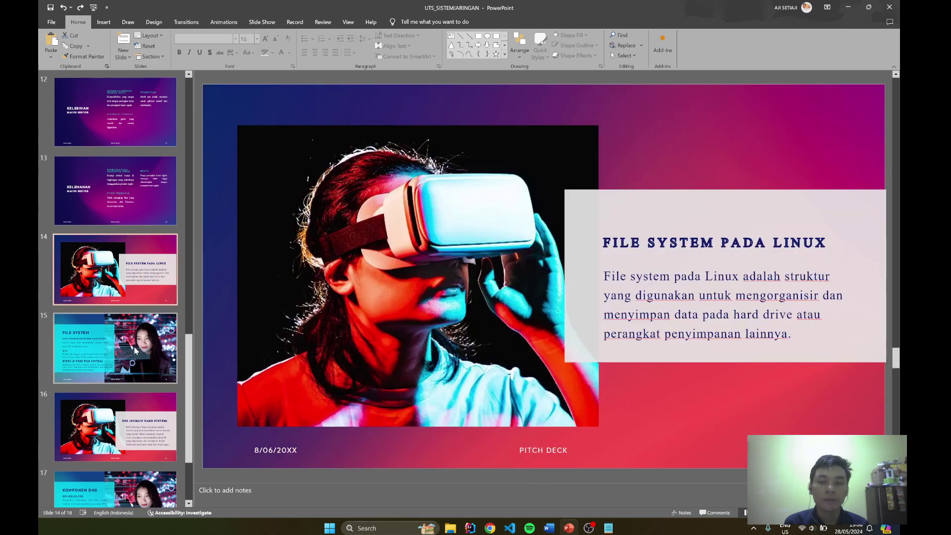
pyautogui.scroll(-3, 121, 404)
pyautogui.click(121, 404)
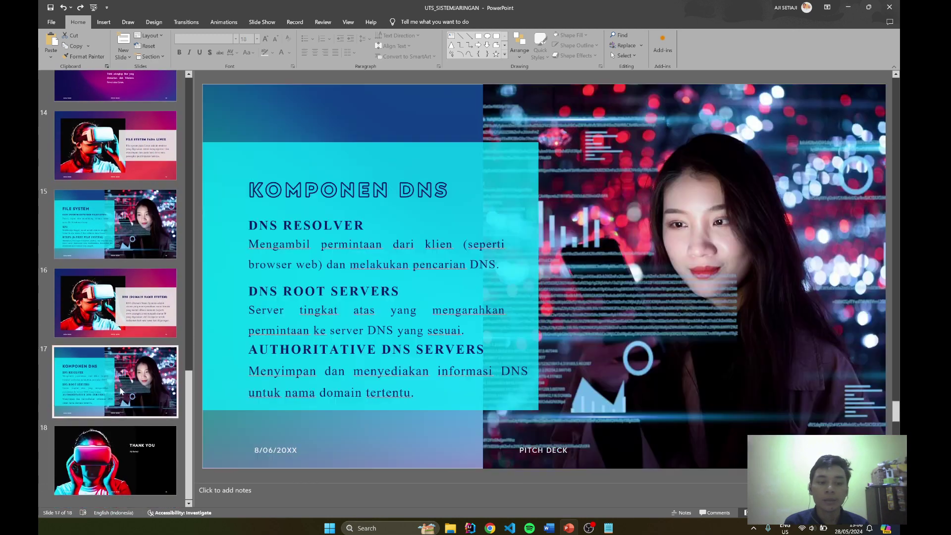
pyautogui.click(120, 312)
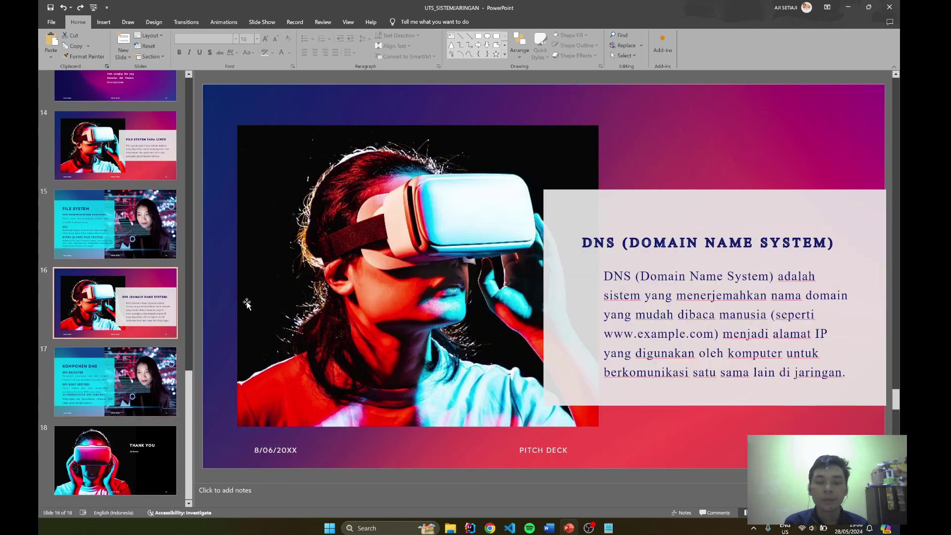
# Switch to the exam answer document in Word and find question 3 about the three information technology journals
pyautogui.hotkey('alt', 'Tab')
pyautogui.hotkey('alt', 'Tab')
pyautogui.hotkey('alt', 'Tab')
pyautogui.hotkey('alt', 'Tab')
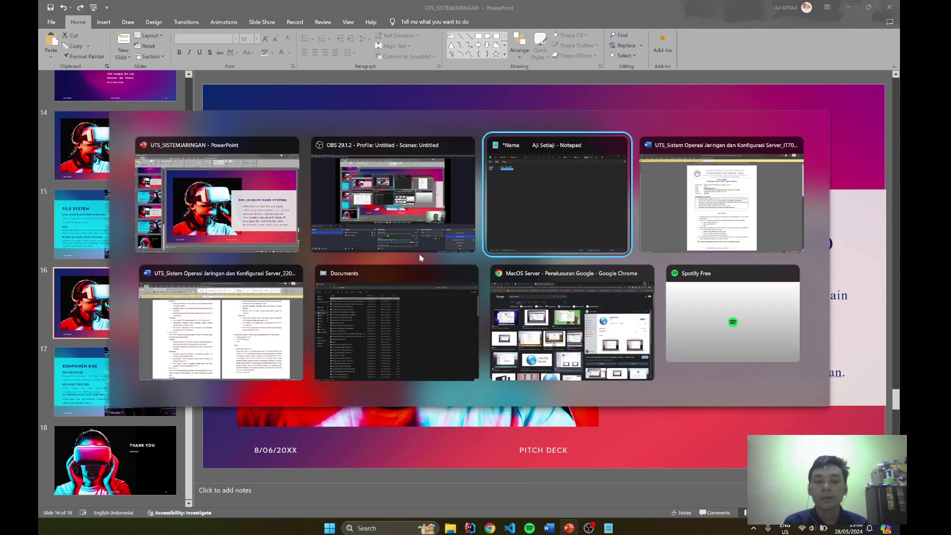
pyautogui.hotkey('alt', 'Tab')
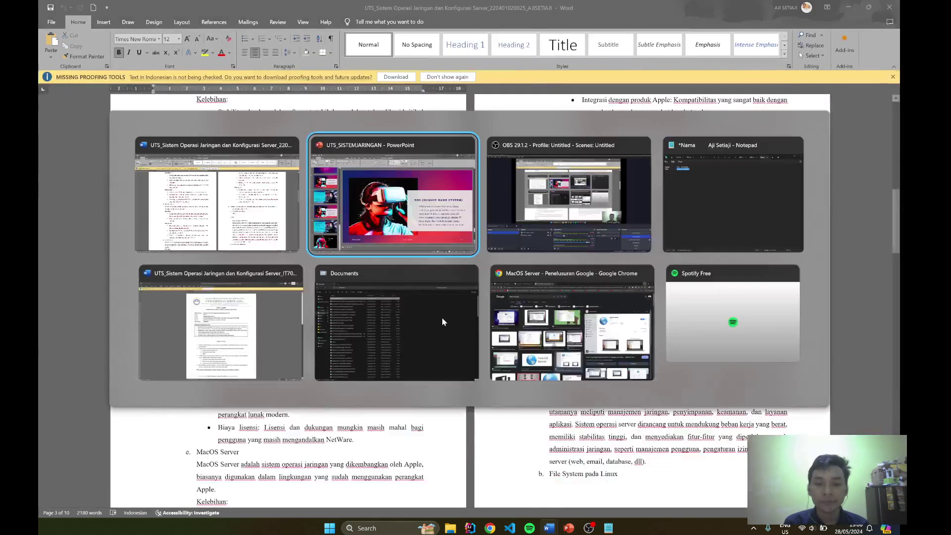
pyautogui.hotkey('alt', 'Tab')
pyautogui.scroll(-2, 349, 347)
pyautogui.scroll(-20, 349, 347)
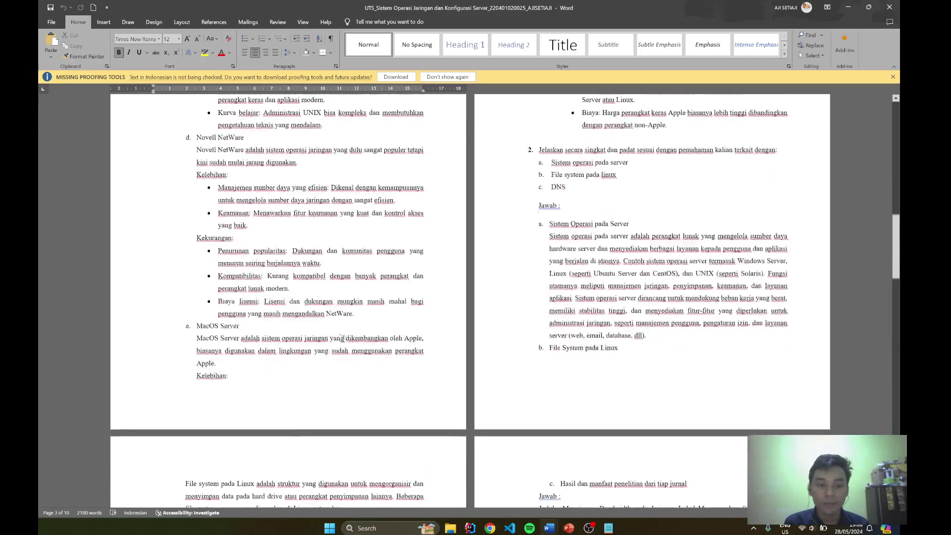
pyautogui.scroll(-20, 347, 332)
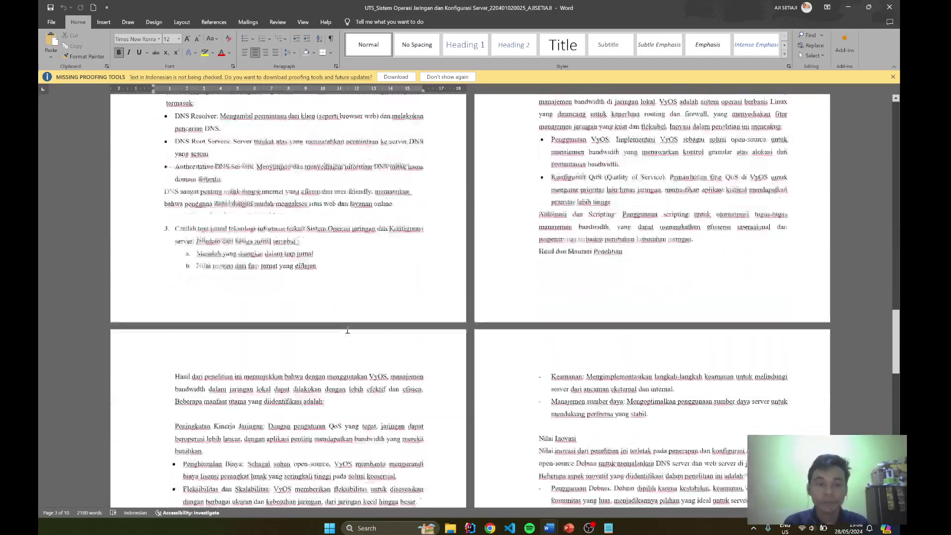
pyautogui.scroll(6, 349, 328)
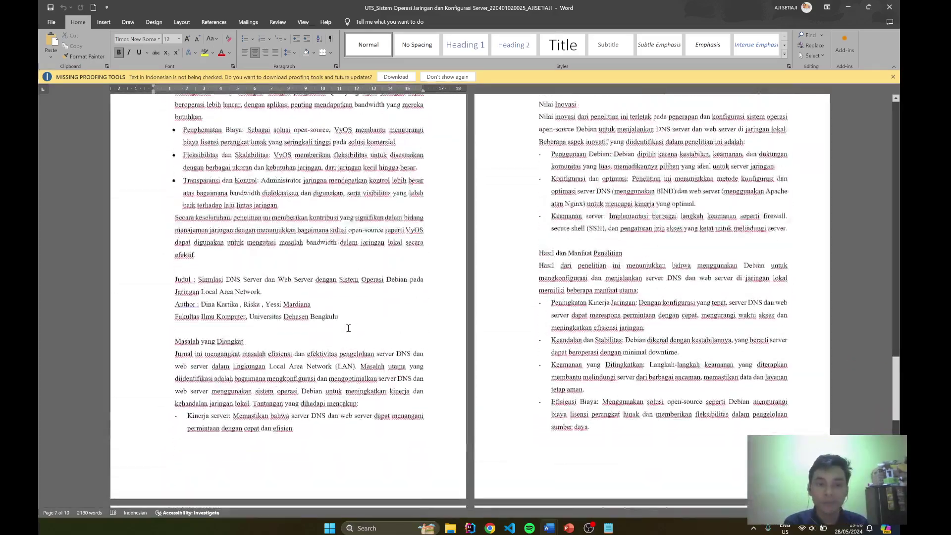
pyautogui.scroll(4, 282, 326)
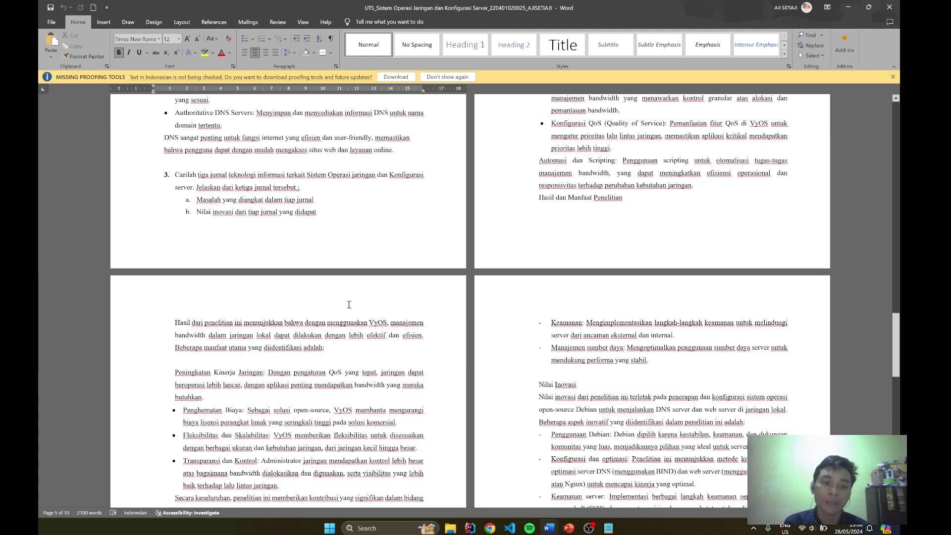
# Read the opening paragraph of the VyOS research results, on managing bandwidth in a local network
pyautogui.scroll(-1, 349, 305)
pyautogui.scroll(-2, 331, 304)
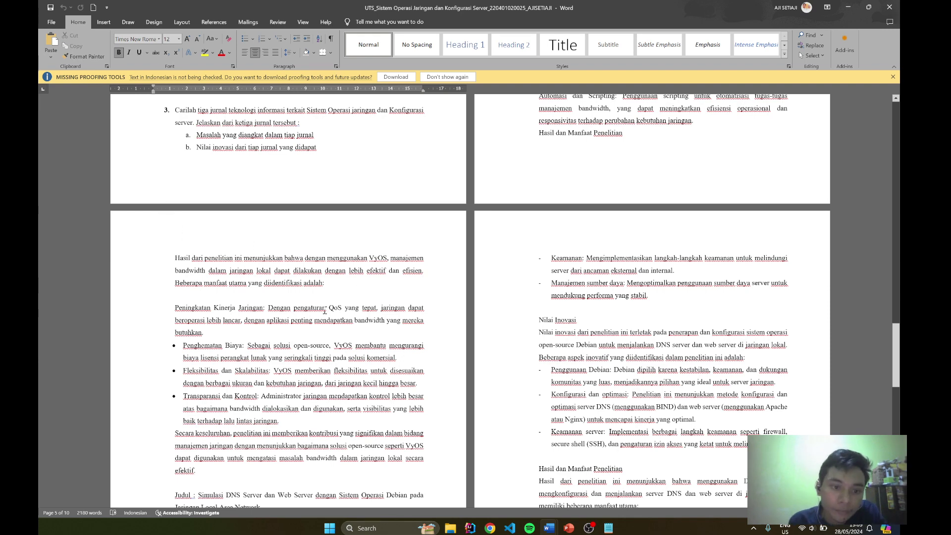
pyautogui.scroll(-1, 317, 319)
pyautogui.scroll(1, 308, 321)
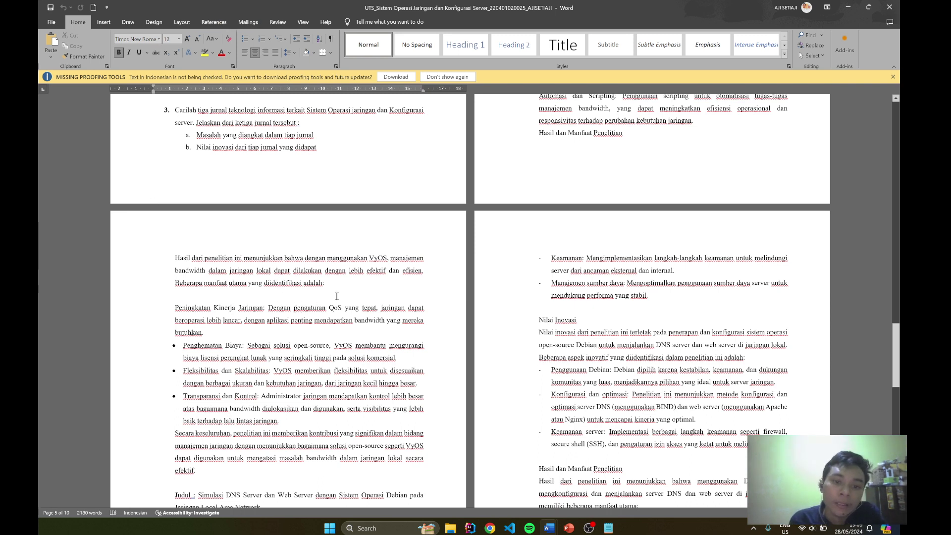
pyautogui.moveTo(326, 283); pyautogui.dragTo(176, 258)
pyautogui.click(238, 277)
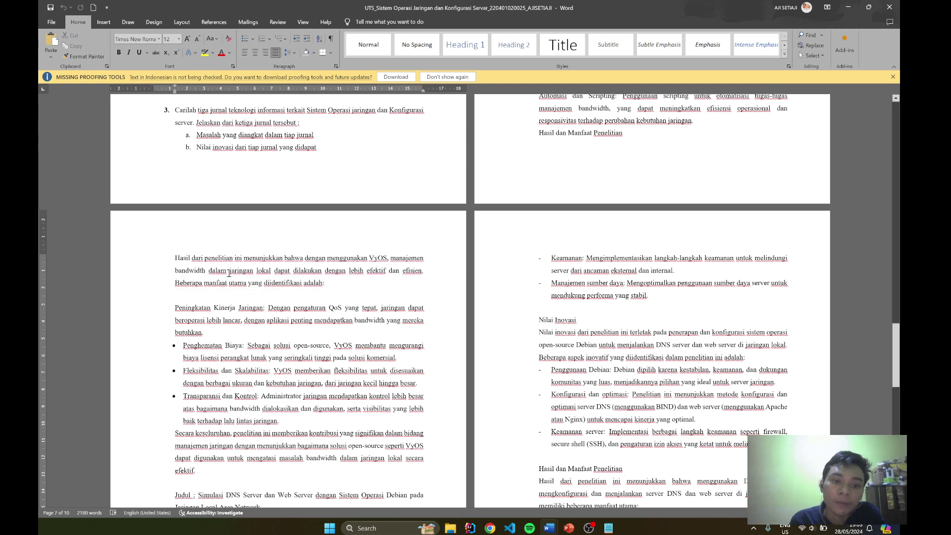
pyautogui.moveTo(229, 270); pyautogui.dragTo(331, 283)
pyautogui.click(331, 294)
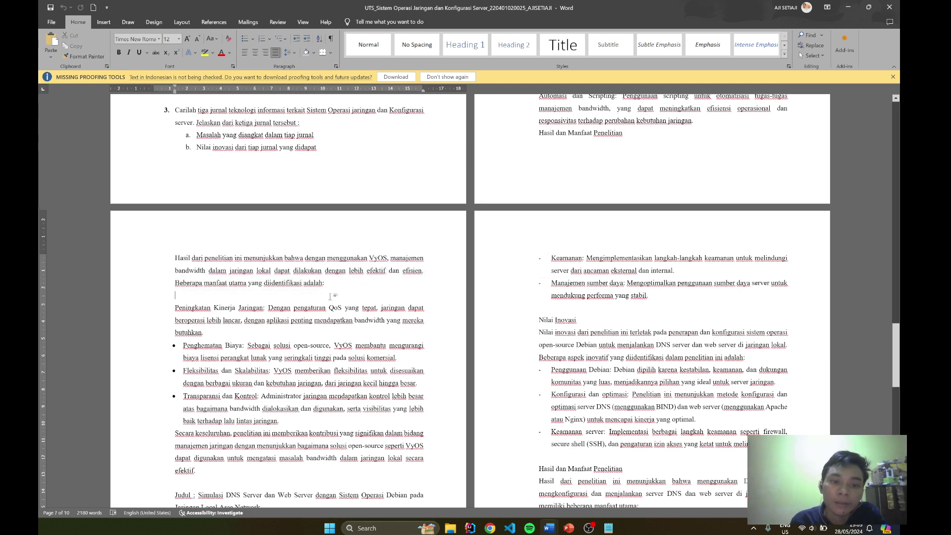
pyautogui.scroll(-1, 224, 314)
pyautogui.scroll(-1, 224, 314)
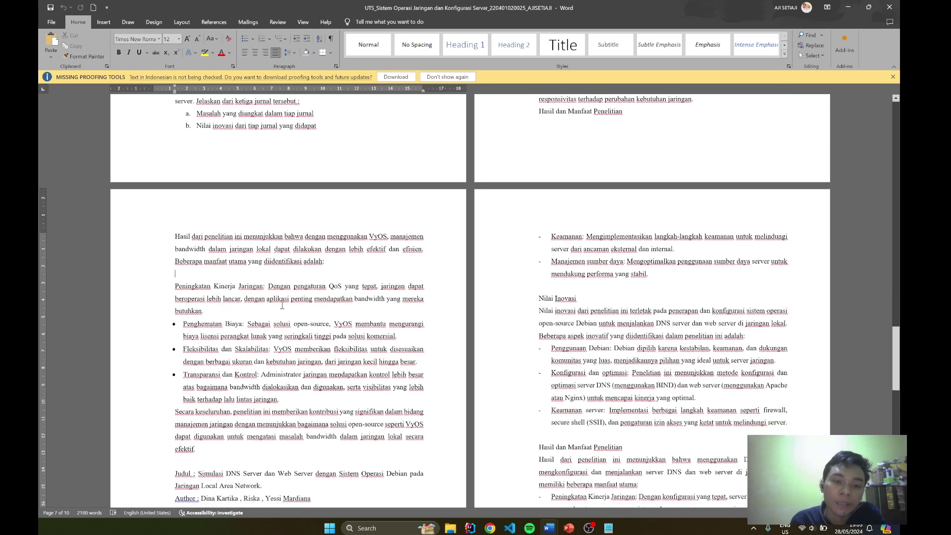
# Examine the listed VyOS benefits, from network performance and cost savings to transparency and control, plus the concluding paragraph
pyautogui.moveTo(270, 286); pyautogui.dragTo(362, 287)
pyautogui.click(274, 302)
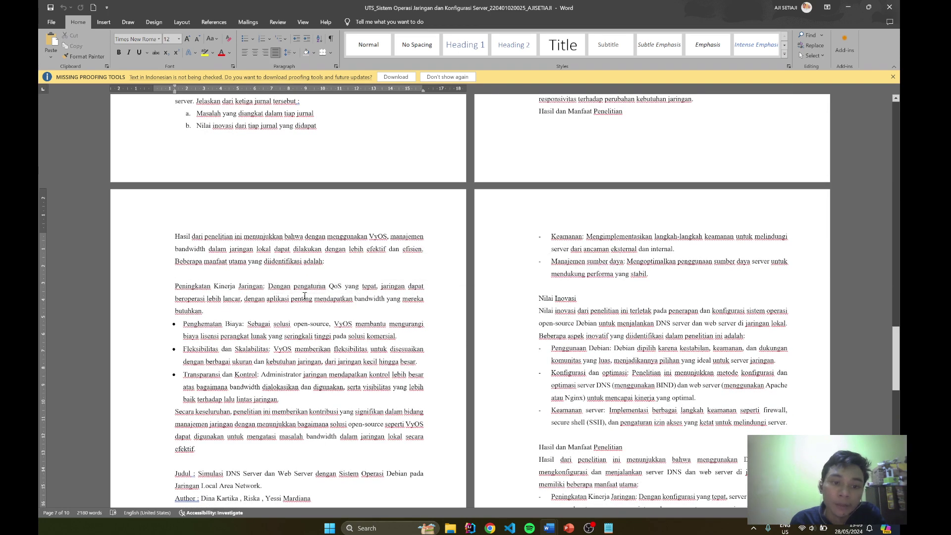
pyautogui.scroll(-1, 274, 292)
pyautogui.scroll(1, 274, 292)
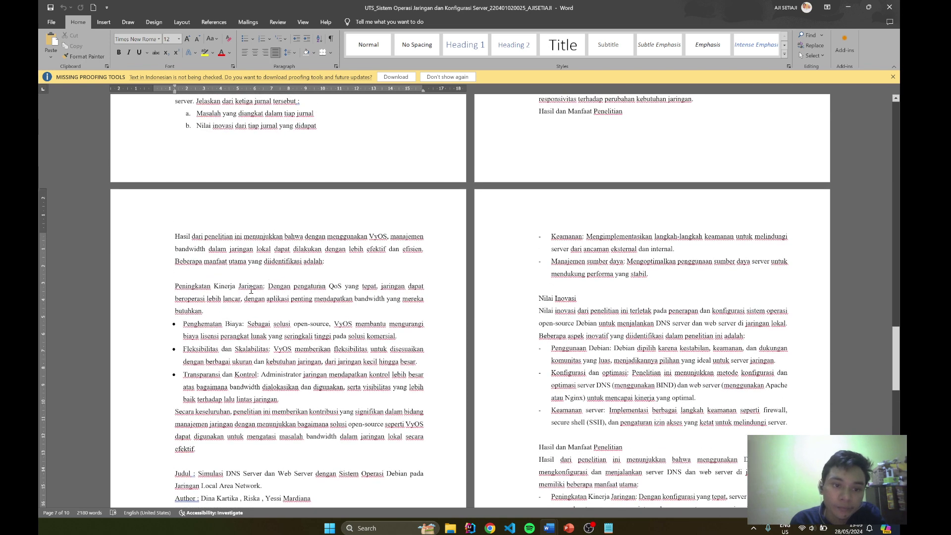
pyautogui.scroll(-1, 249, 293)
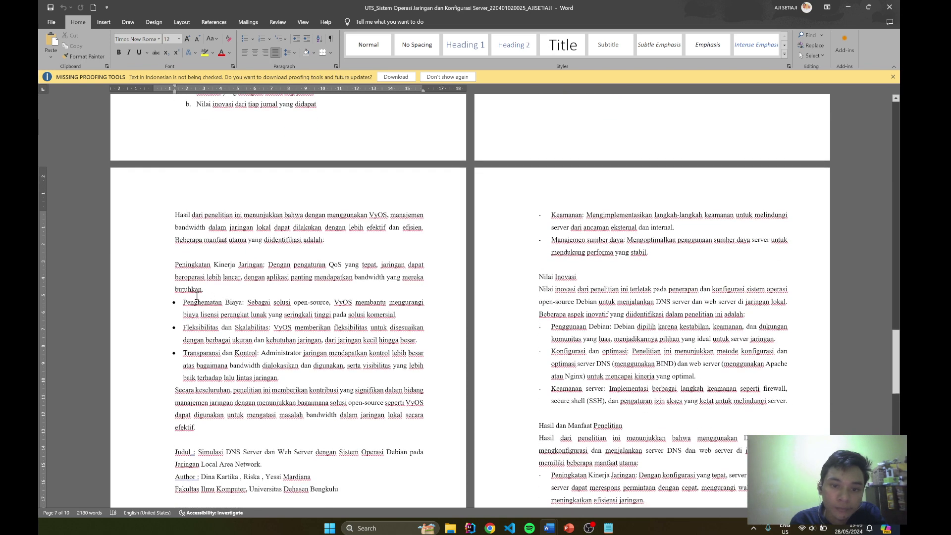
pyautogui.moveTo(175, 265); pyautogui.dragTo(291, 277)
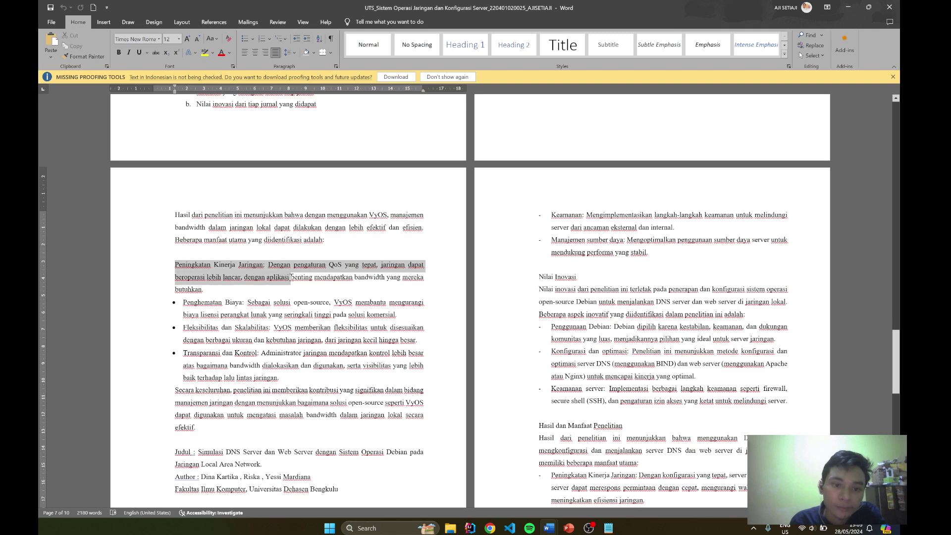
pyautogui.click(280, 287)
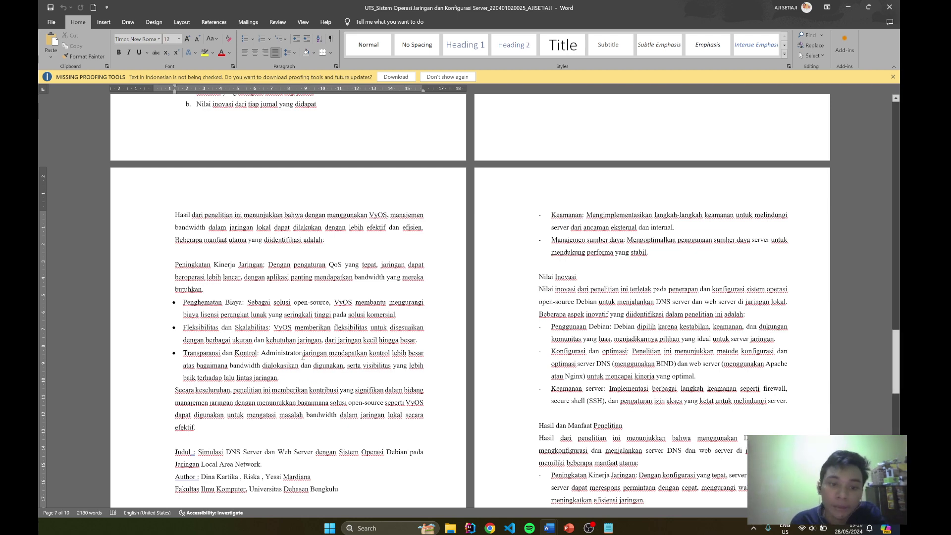
pyautogui.scroll(-1, 329, 311)
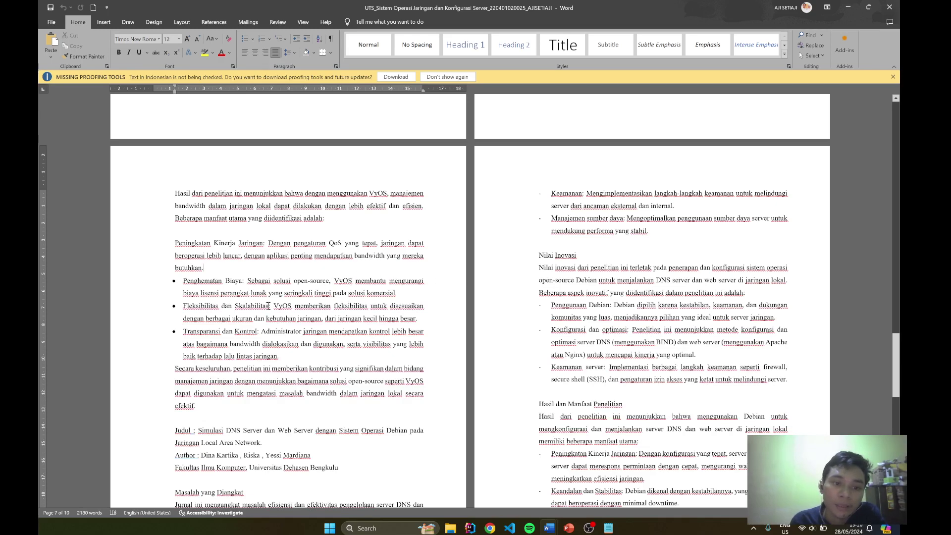
pyautogui.scroll(-1, 268, 306)
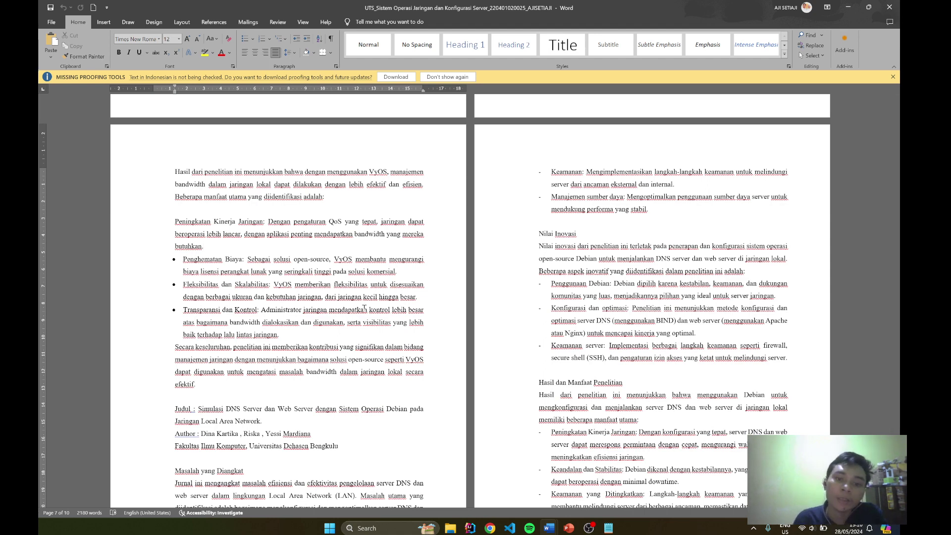
pyautogui.scroll(-1, 300, 344)
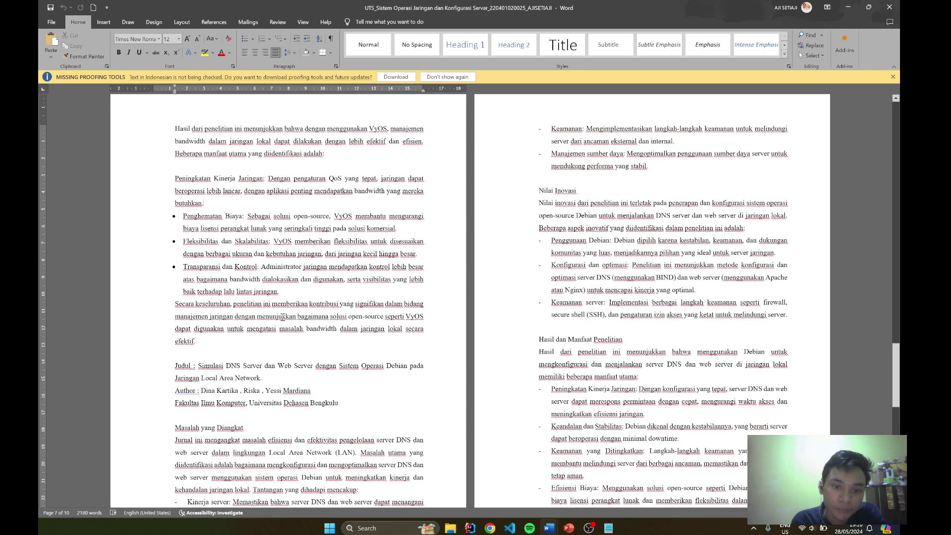
# Check the questions in the protected exam sheet, and return to the VyOS results in the answer document
pyautogui.scroll(8, 282, 316)
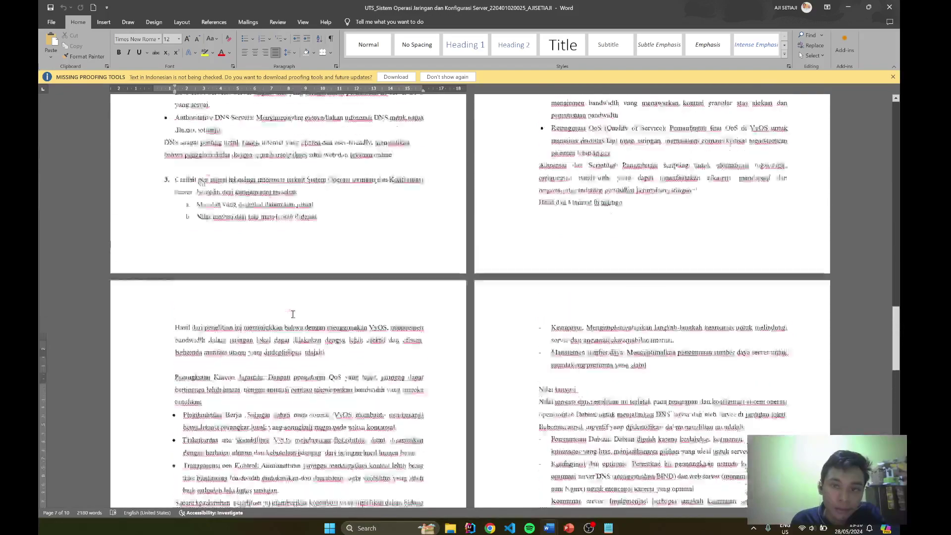
pyautogui.scroll(2, 376, 321)
pyautogui.scroll(-5, 282, 309)
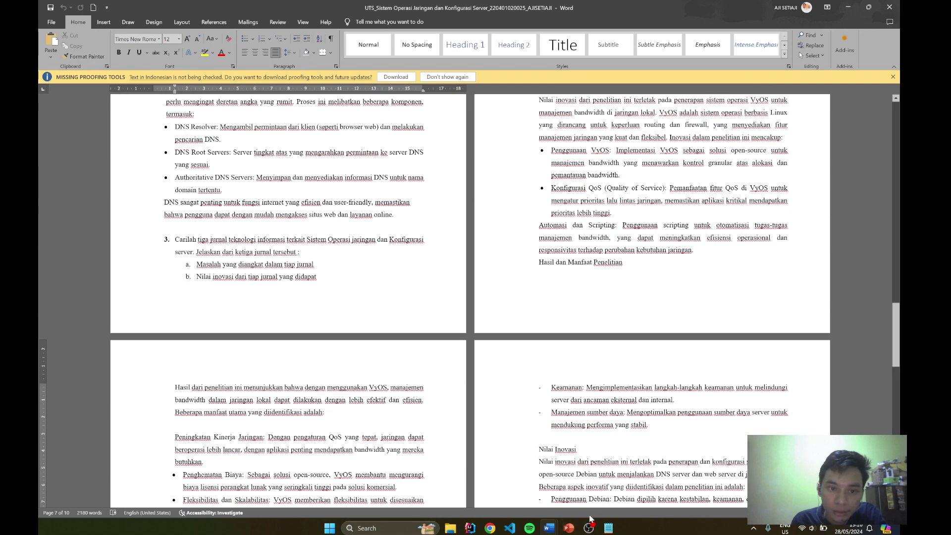
pyautogui.moveTo(544, 524)
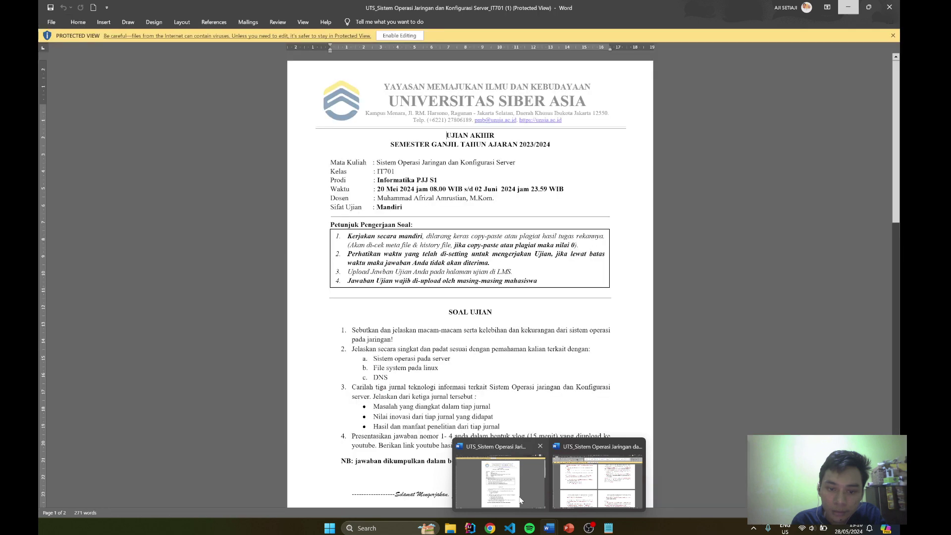
pyautogui.click(520, 500)
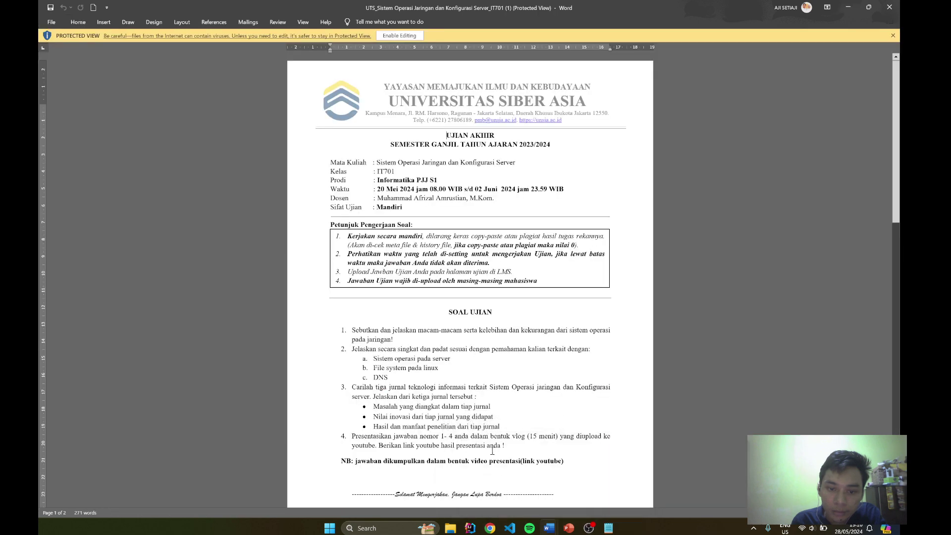
pyautogui.scroll(-5, 485, 443)
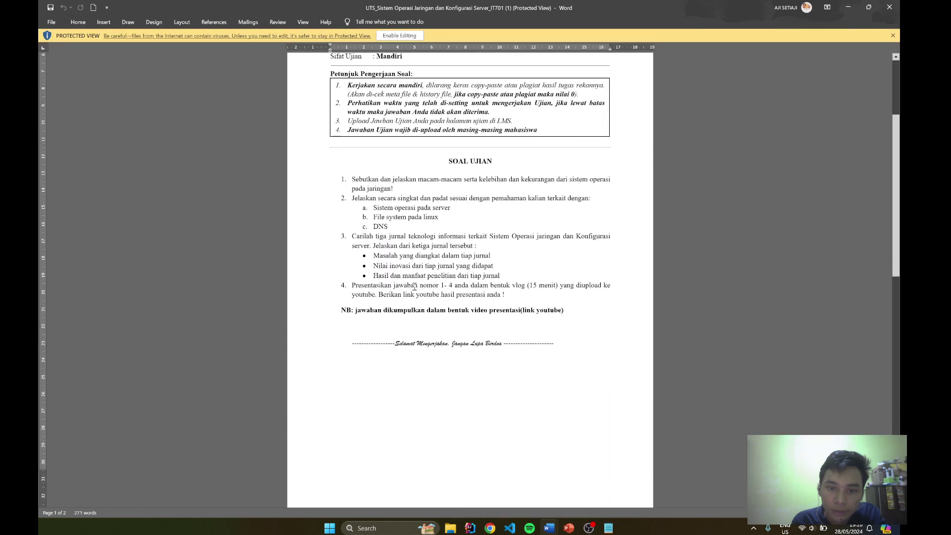
pyautogui.click(848, 7)
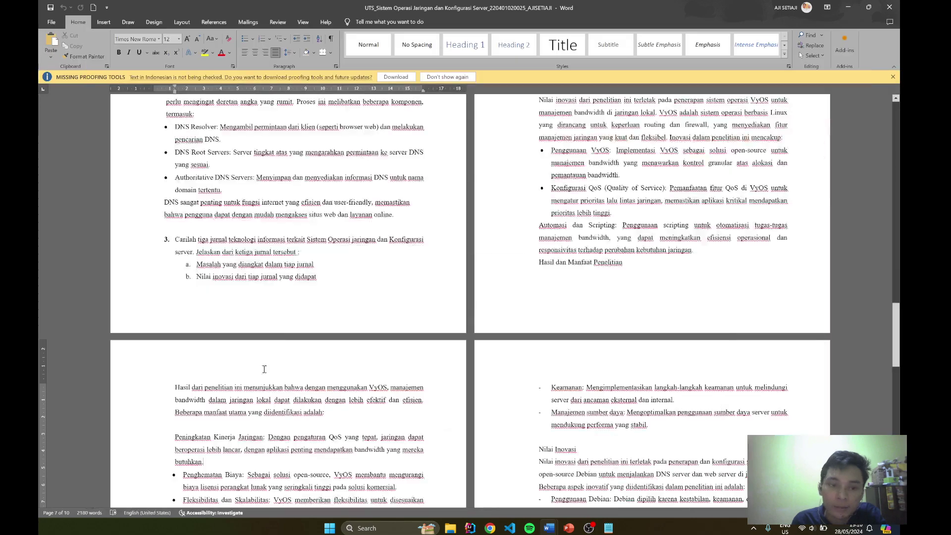
pyautogui.scroll(-5, 321, 324)
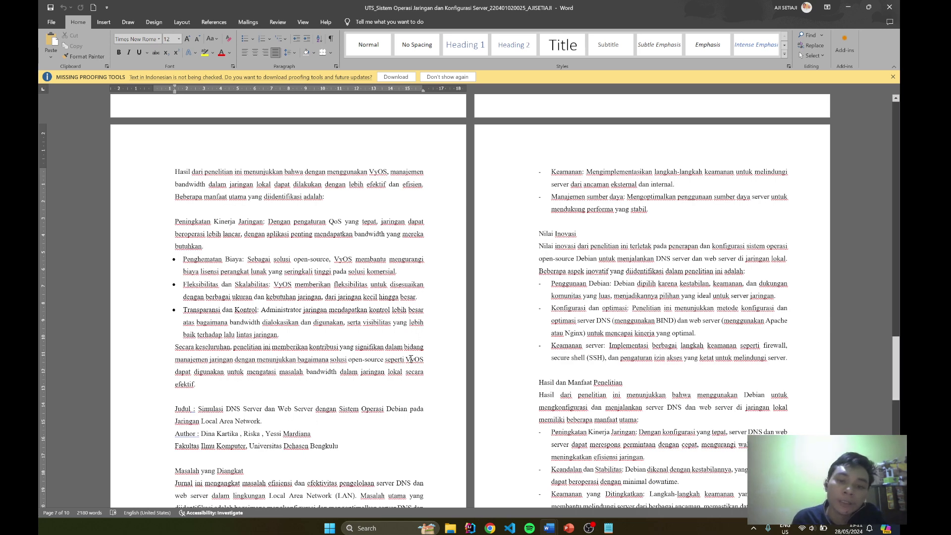
# Read the concluding paragraph of the VyOS journal and find the title of the journal on Debian DNS and web servers
pyautogui.moveTo(426, 362); pyautogui.dragTo(385, 361)
pyautogui.click(361, 366)
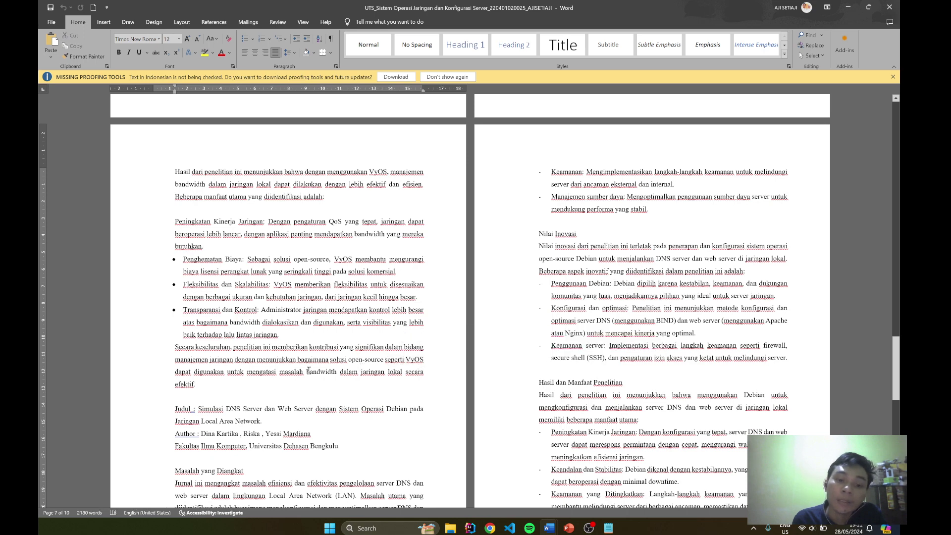
pyautogui.scroll(-1, 275, 365)
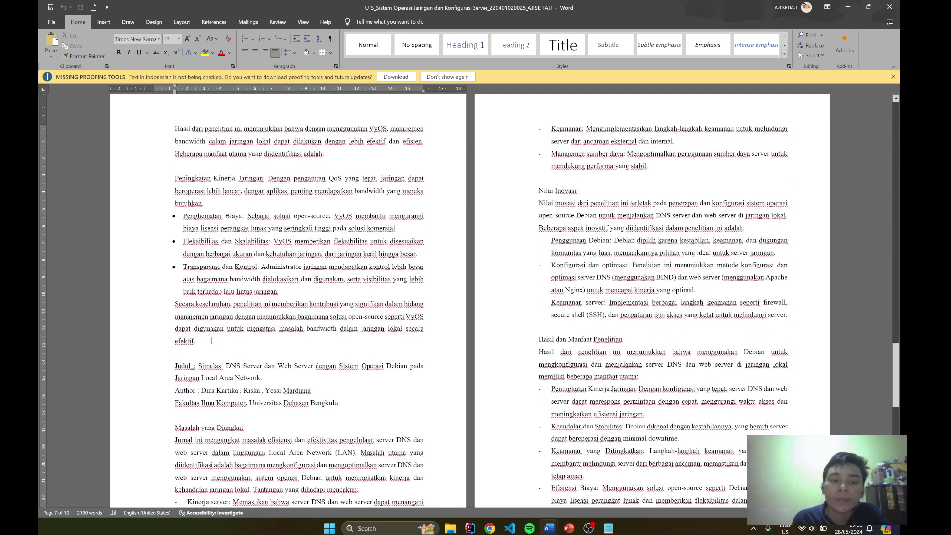
pyautogui.moveTo(212, 340); pyautogui.dragTo(176, 304)
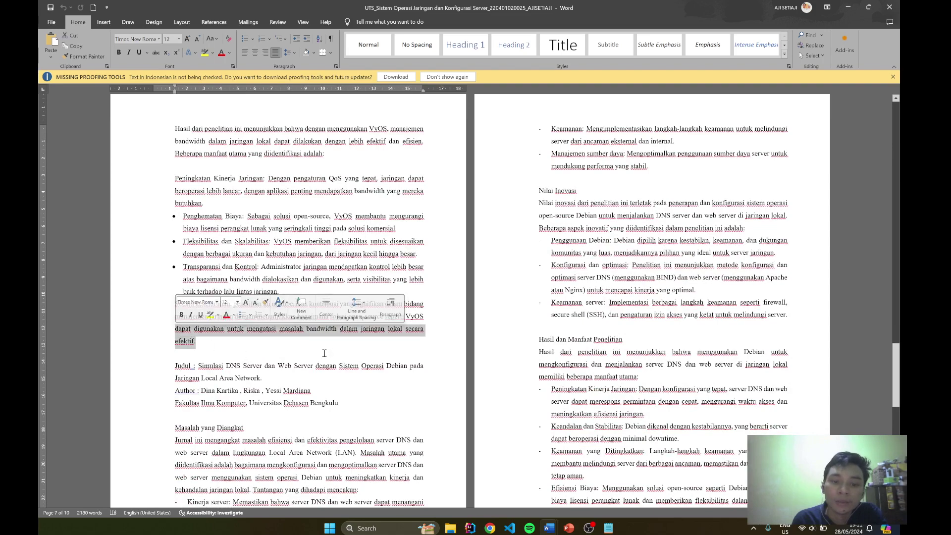
pyautogui.click(325, 353)
pyautogui.scroll(-1, 360, 320)
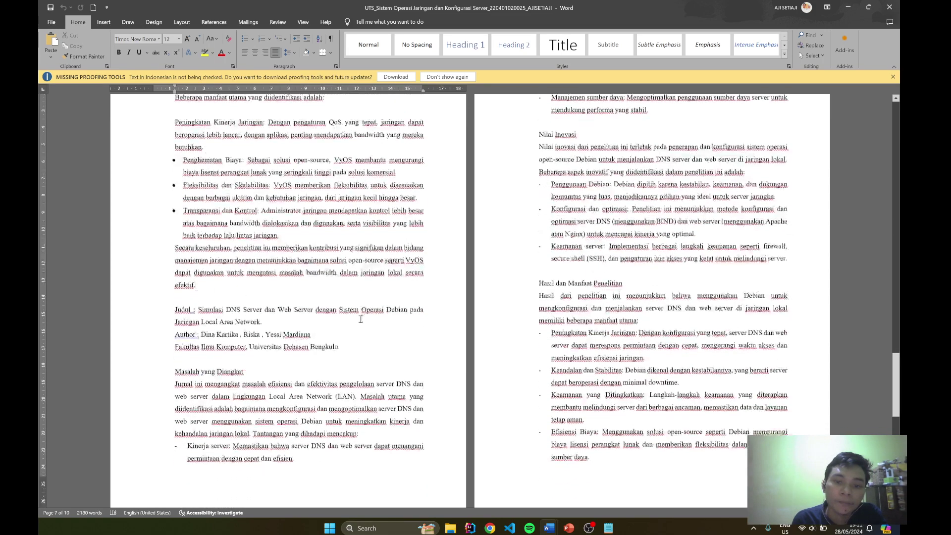
pyautogui.scroll(-2, 360, 320)
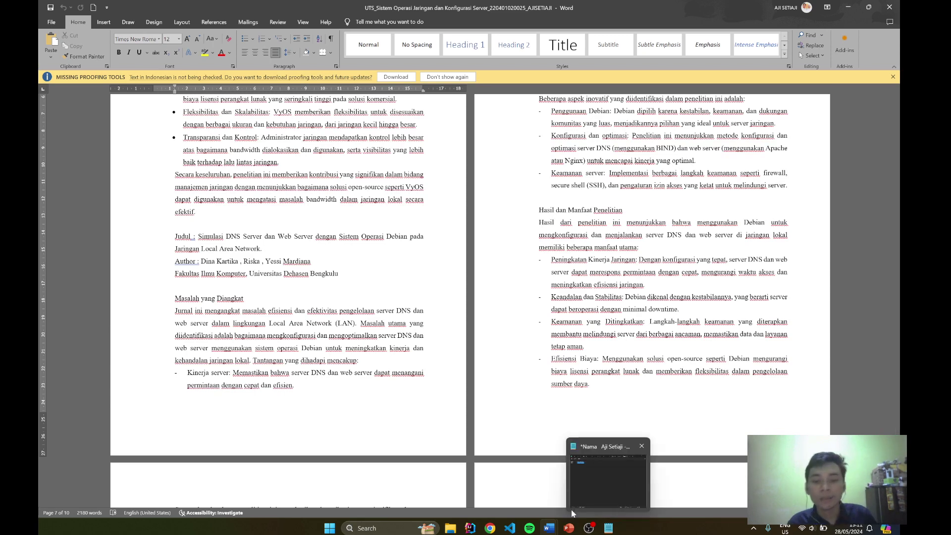
# Switch to Chrome and search Google Images for Debian
pyautogui.click(490, 528)
pyautogui.click(574, 26)
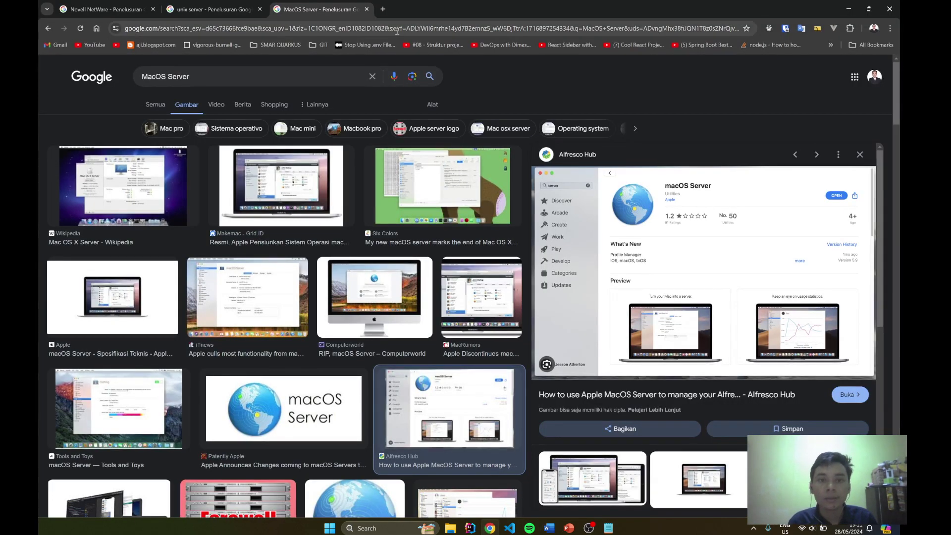
pyautogui.write('Debian')
pyautogui.press('Return')
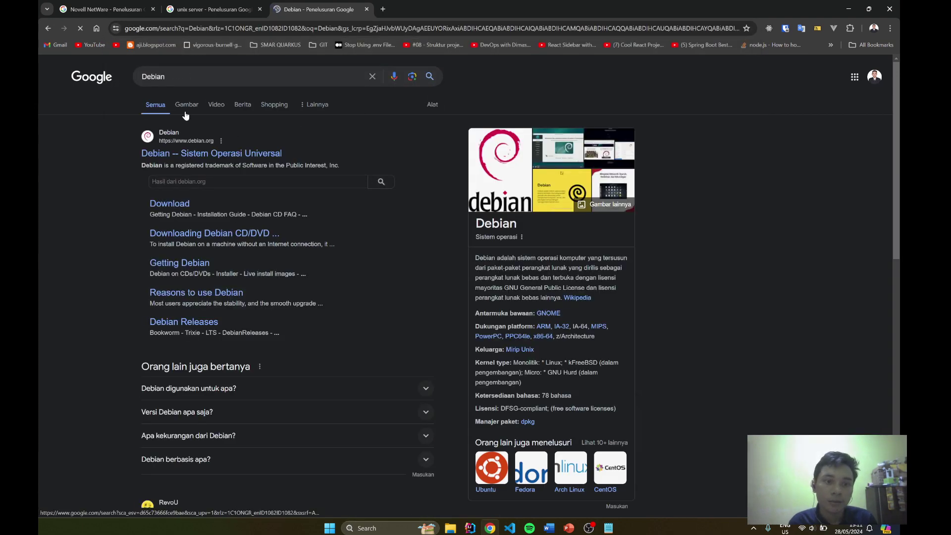
pyautogui.click(188, 108)
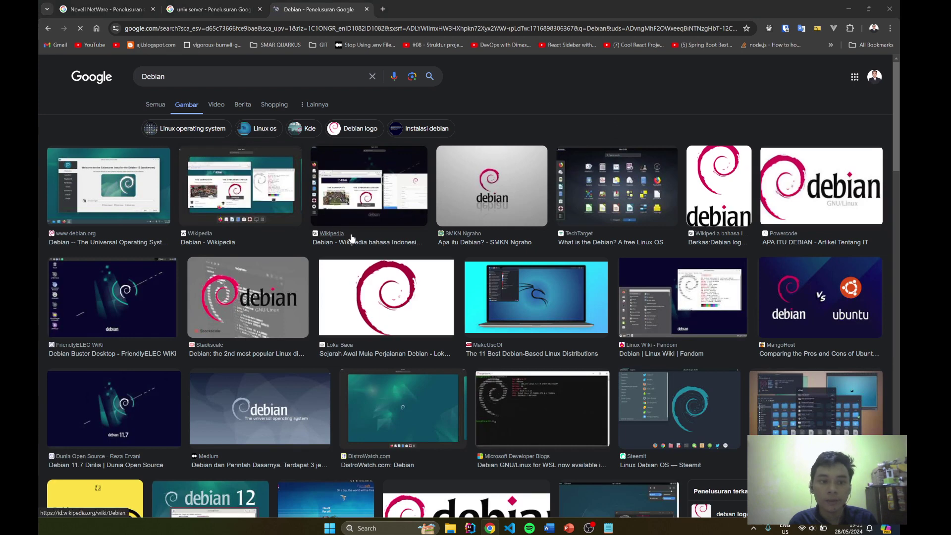
# Return to the answer document in Word and read the problem section of the Debian DNS and web server journal
pyautogui.hotkey('alt', 'Tab')
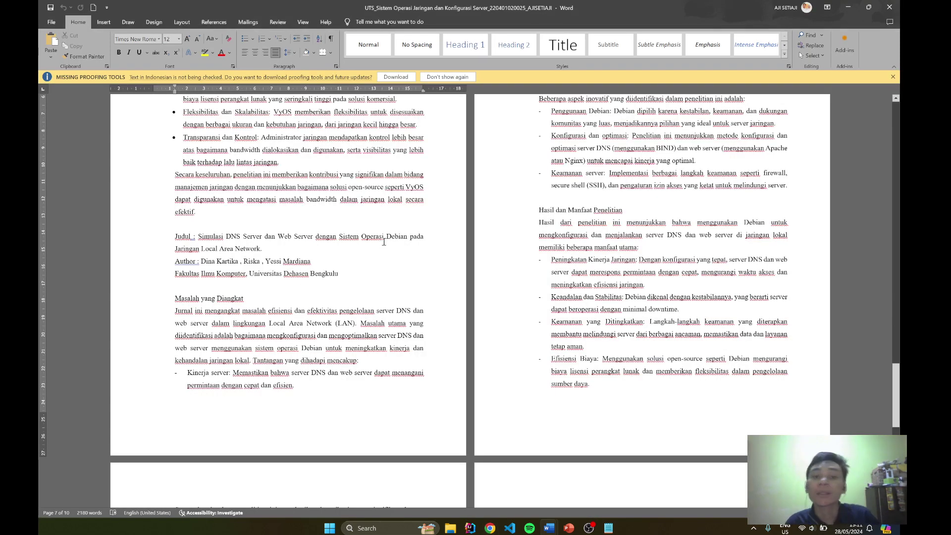
pyautogui.scroll(-1, 347, 239)
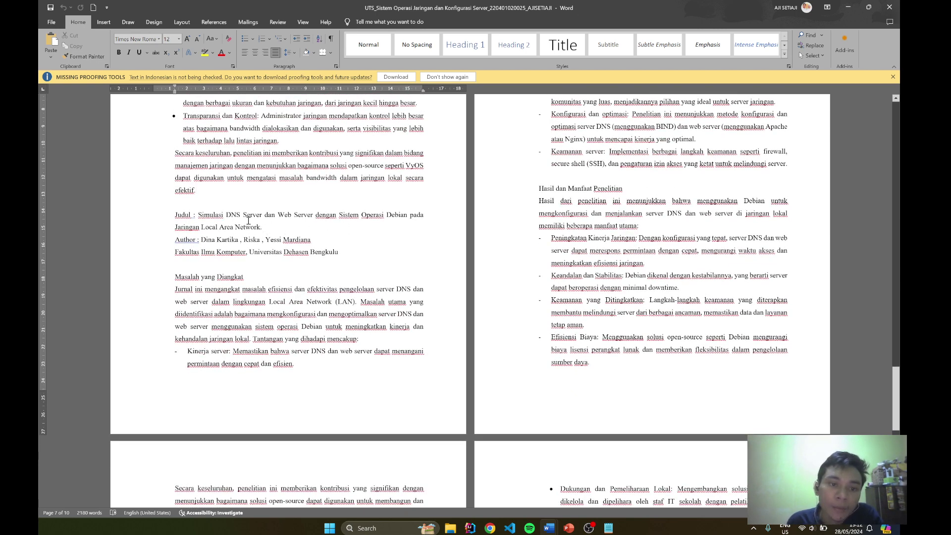
pyautogui.scroll(-2, 238, 248)
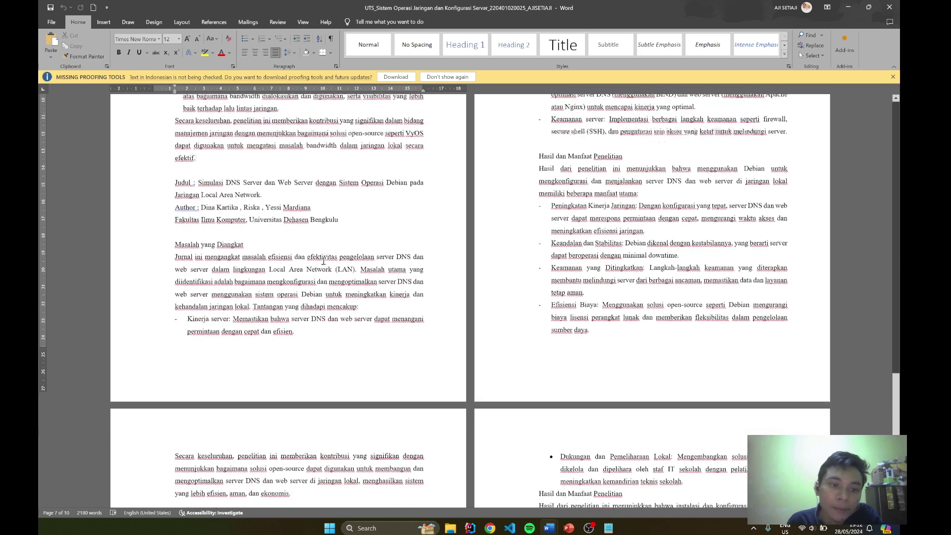
pyautogui.scroll(-2, 206, 251)
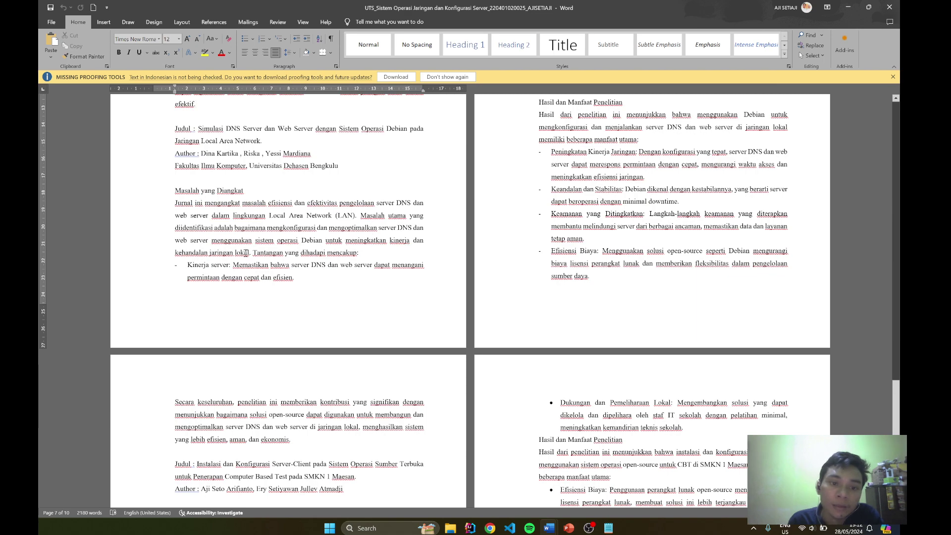
# Review the Debian journal's server performance challenge and its concluding paragraph on open-source solutions for DNS and web servers
pyautogui.scroll(5, 245, 253)
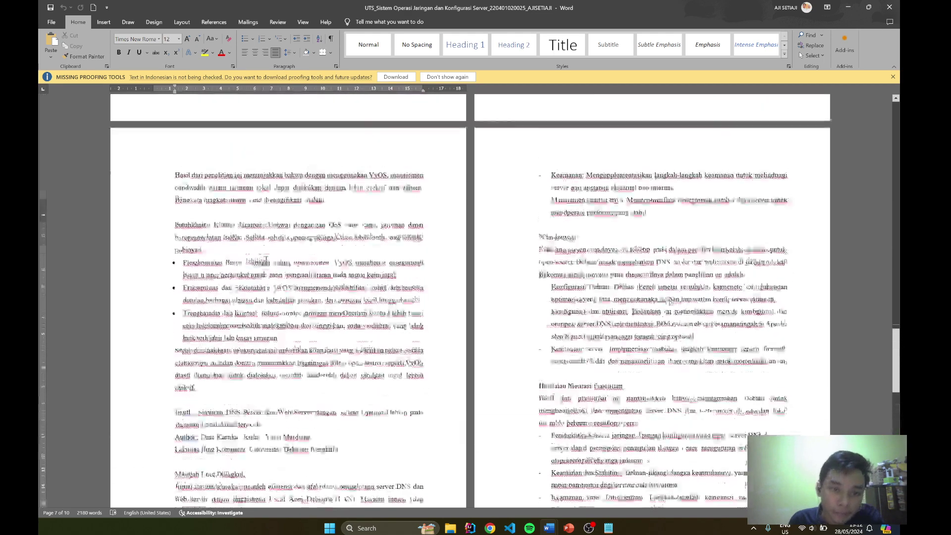
pyautogui.scroll(5, 266, 260)
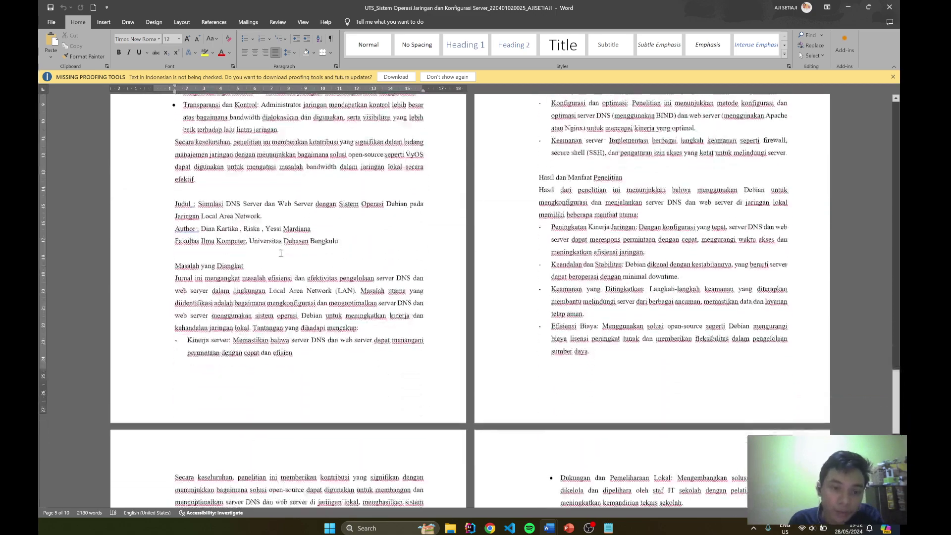
pyautogui.scroll(-1, 281, 254)
pyautogui.scroll(-1, 266, 290)
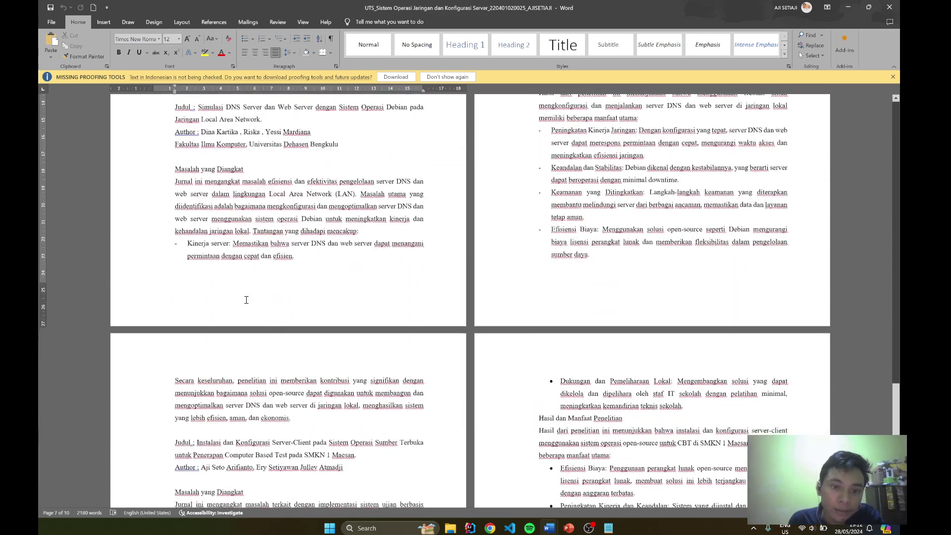
pyautogui.scroll(-1, 236, 298)
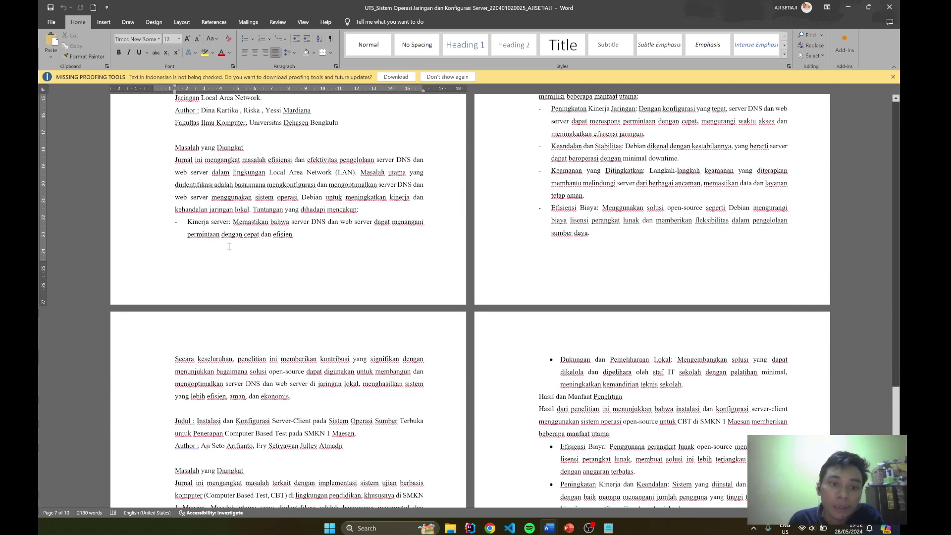
pyautogui.scroll(-1, 304, 242)
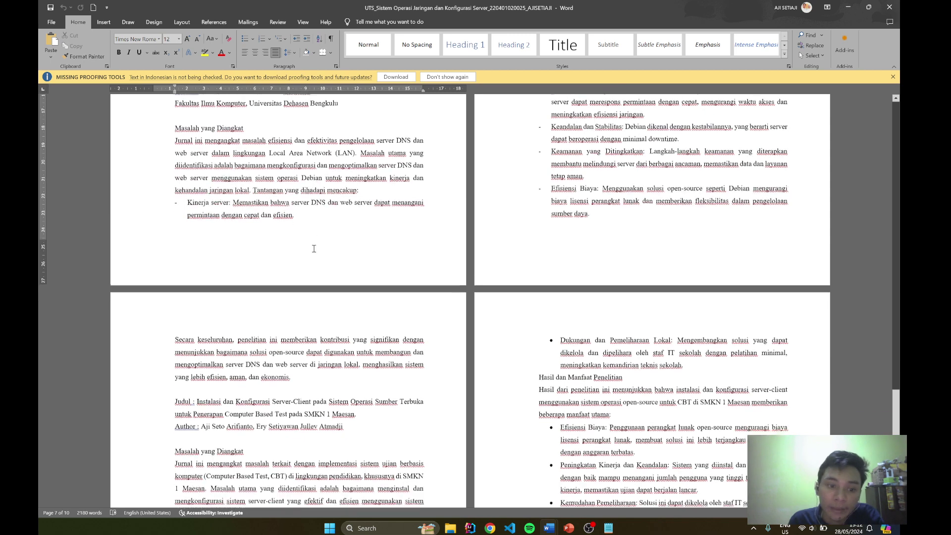
pyautogui.scroll(-1, 301, 315)
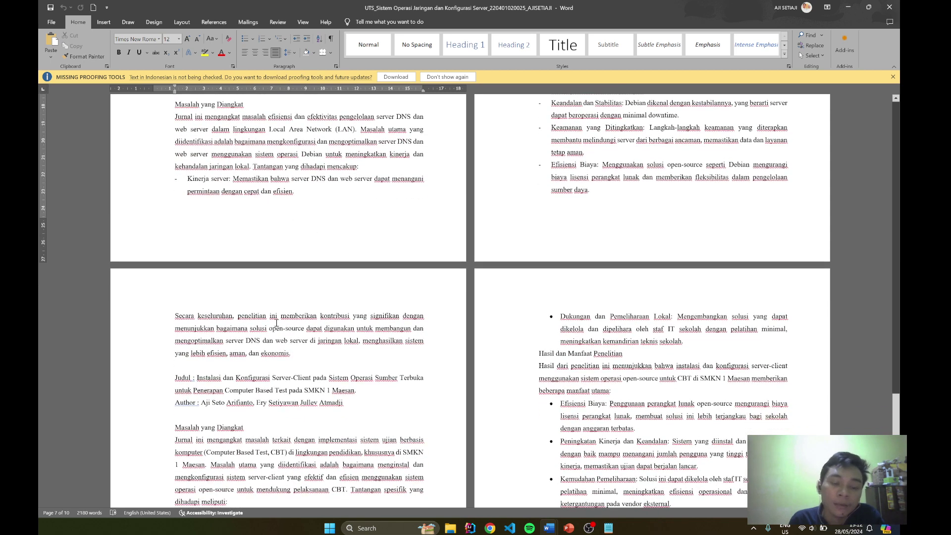
pyautogui.scroll(-1, 268, 322)
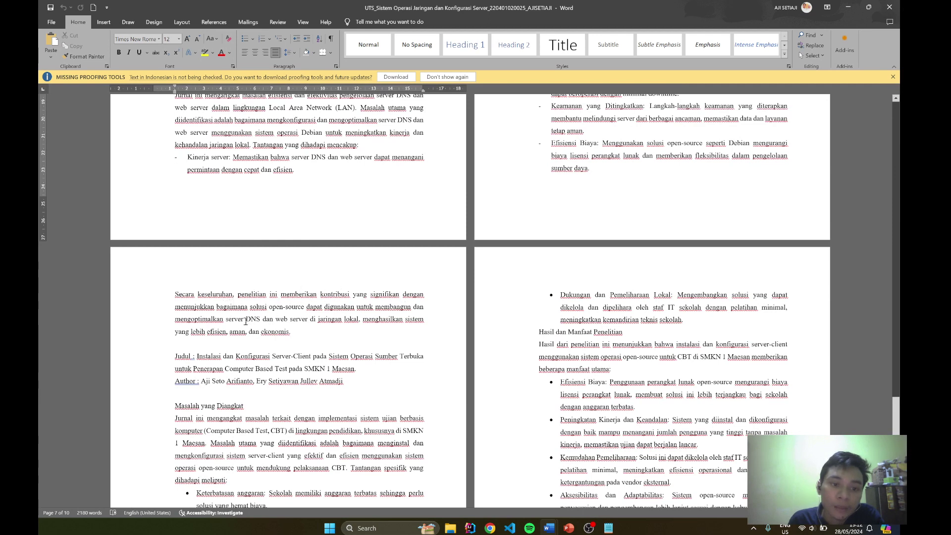
pyautogui.doubleClick(305, 307)
pyautogui.click(311, 313)
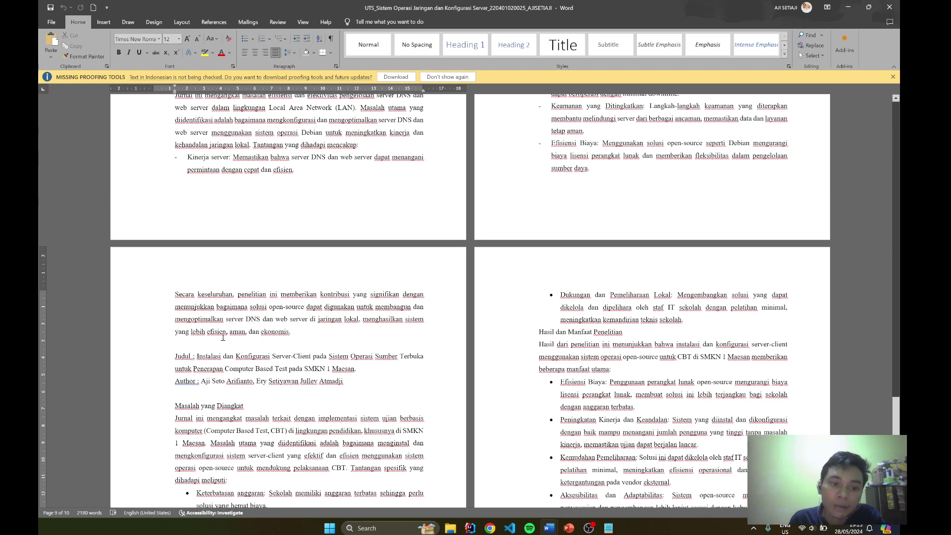
# Read the title and problem statement of the journal on server-client configuration for Computer Based Test at SMKN 1 Maesan
pyautogui.scroll(-3, 351, 342)
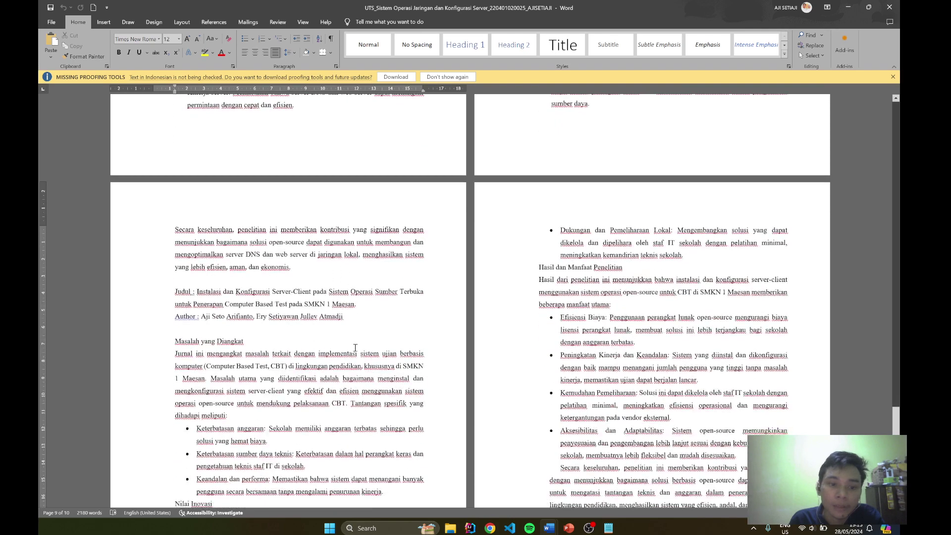
pyautogui.scroll(-1, 286, 354)
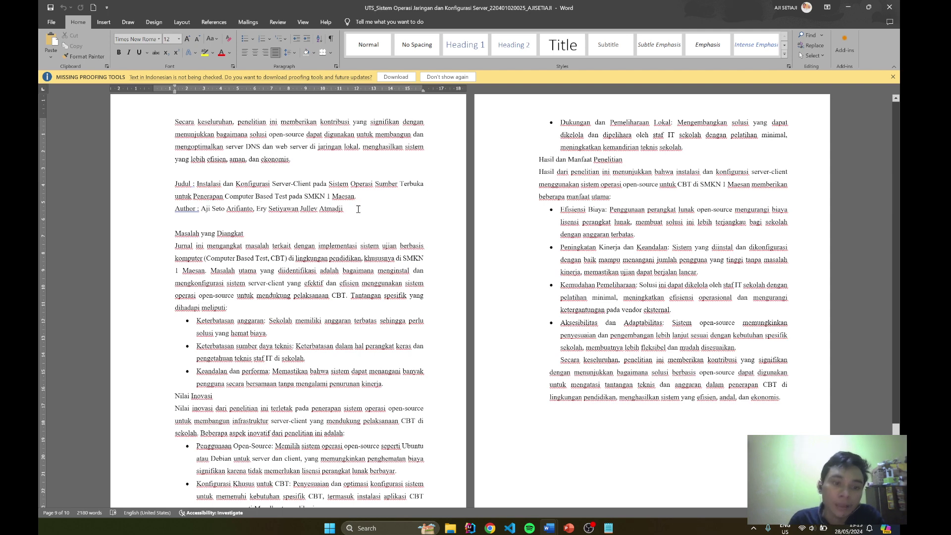
pyautogui.scroll(-1, 352, 235)
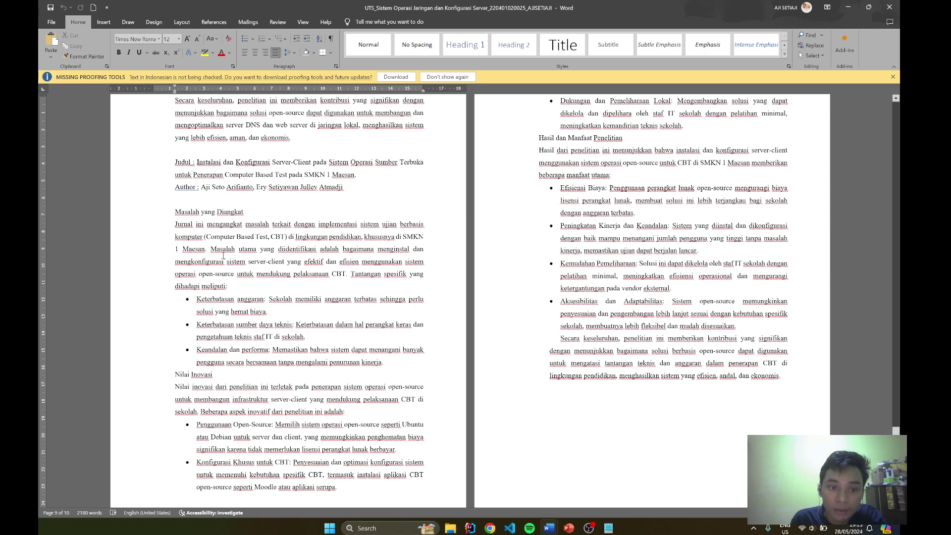
pyautogui.scroll(-1, 223, 255)
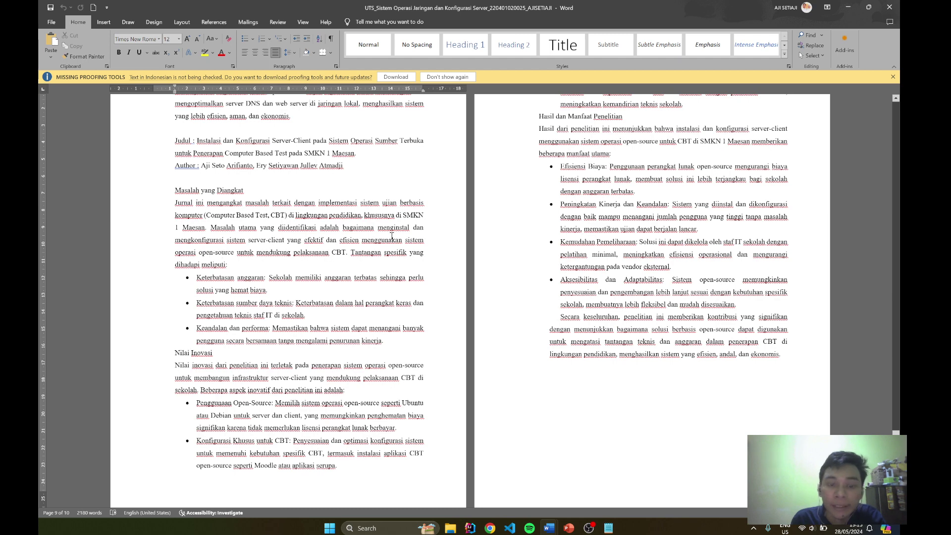
pyautogui.scroll(-1, 274, 304)
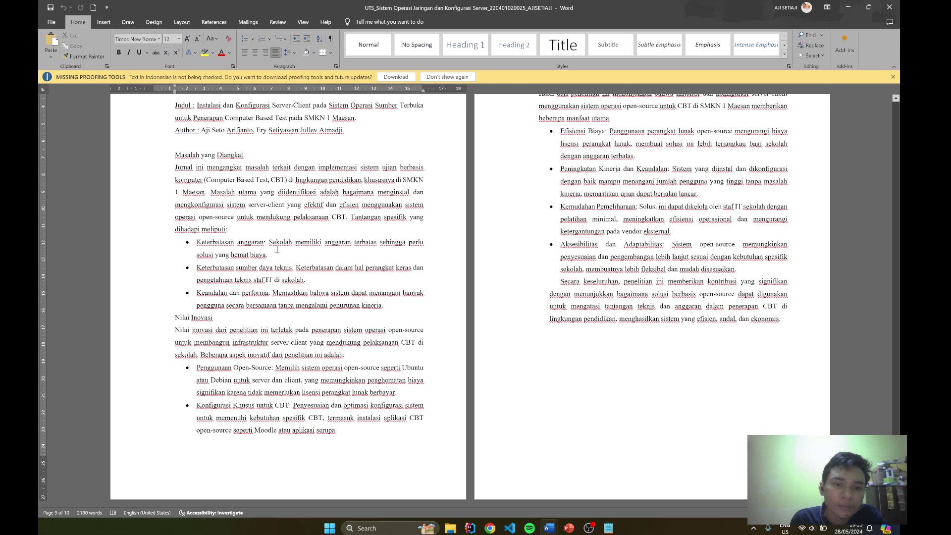
# Examine the CBT journal's listed challenges on limited budget, technical resources, and reliability and performance
pyautogui.scroll(4, 276, 249)
pyautogui.scroll(-2, 218, 301)
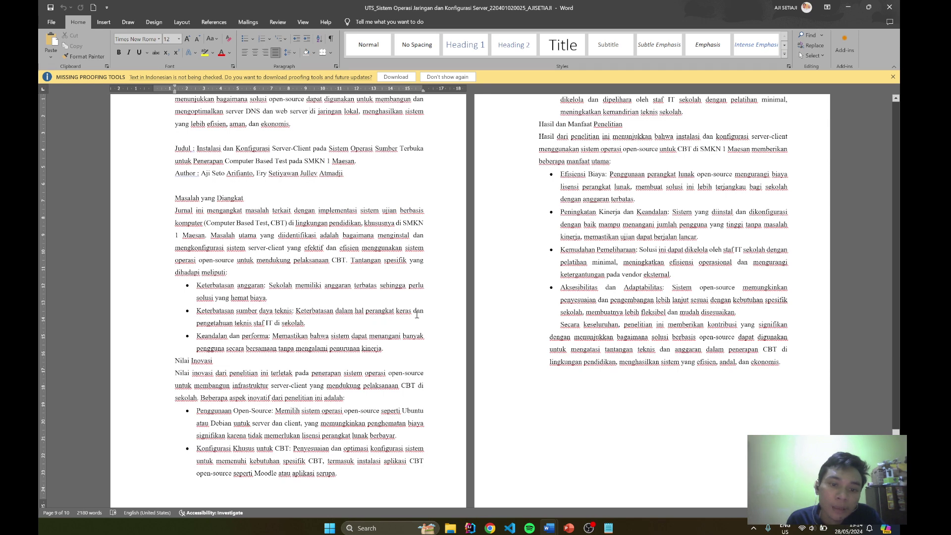
pyautogui.moveTo(306, 323)
pyautogui.mouseDown()
pyautogui.moveTo(296, 317)
pyautogui.moveTo(305, 323)
pyautogui.mouseUp()
pyautogui.click(319, 320)
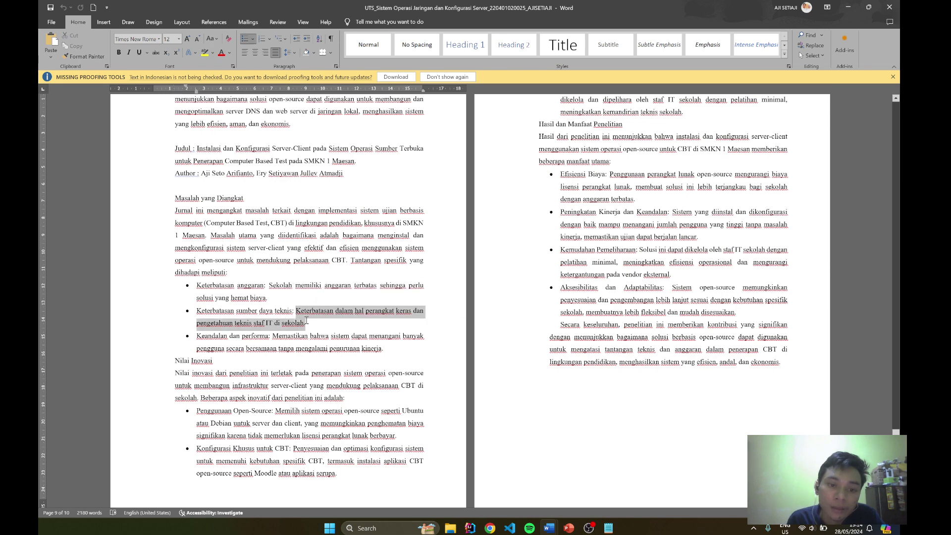
pyautogui.click(319, 324)
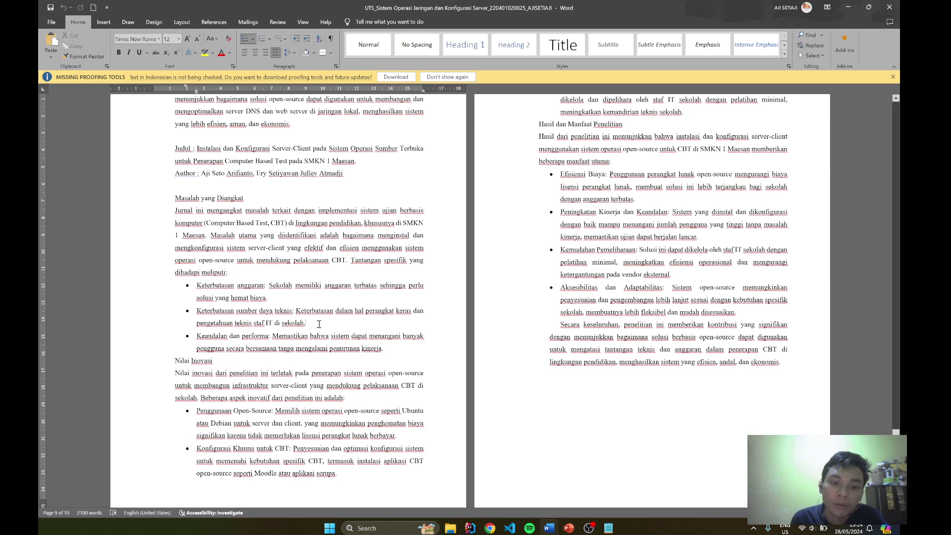
pyautogui.moveTo(299, 311); pyautogui.dragTo(308, 323)
pyautogui.click(318, 325)
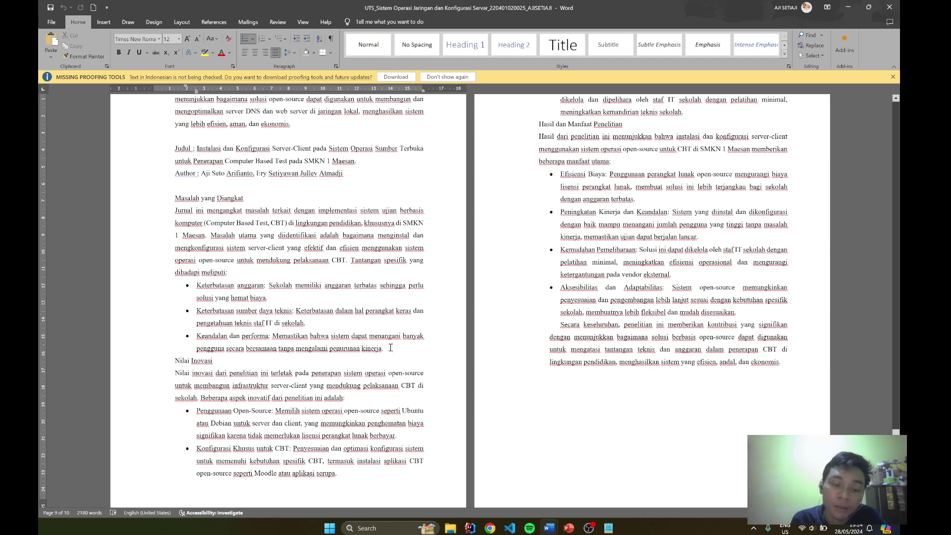
pyautogui.scroll(-1, 390, 347)
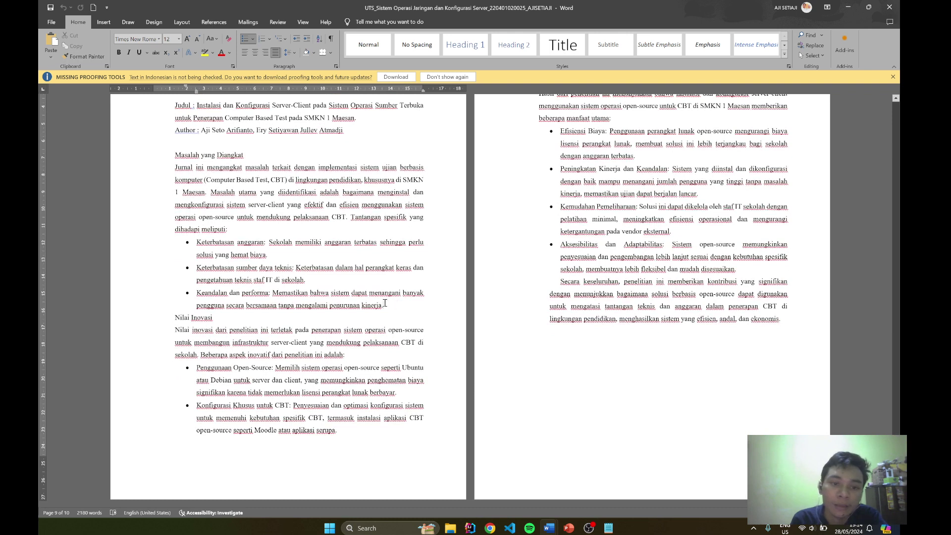
pyautogui.moveTo(384, 305); pyautogui.dragTo(197, 243)
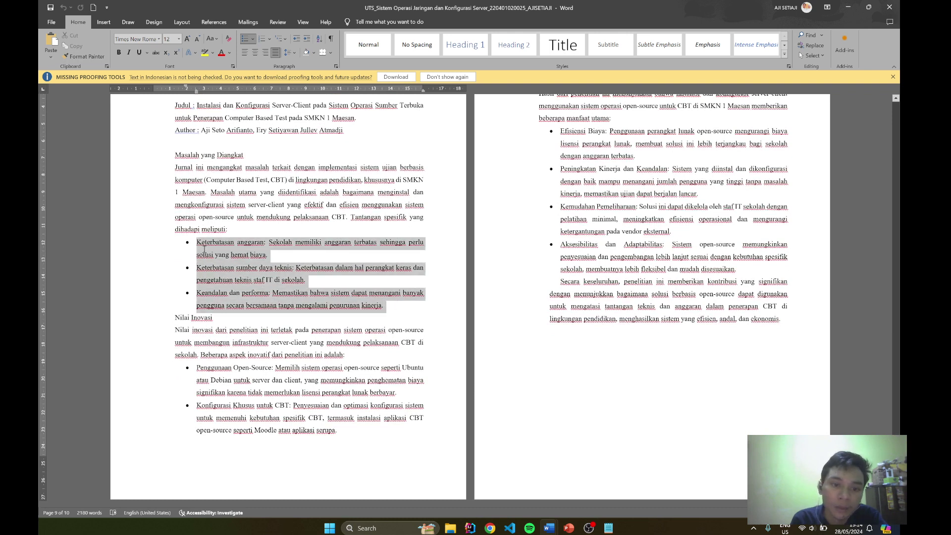
pyautogui.click(191, 304)
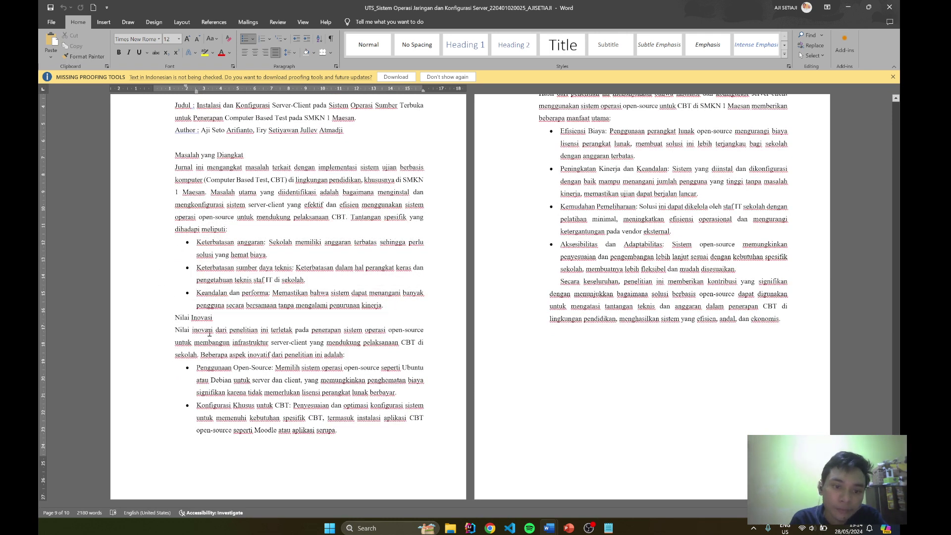
# Read the CBT journal's innovation value section, including its continuation on local support and maintenance on the next page
pyautogui.scroll(1, 227, 339)
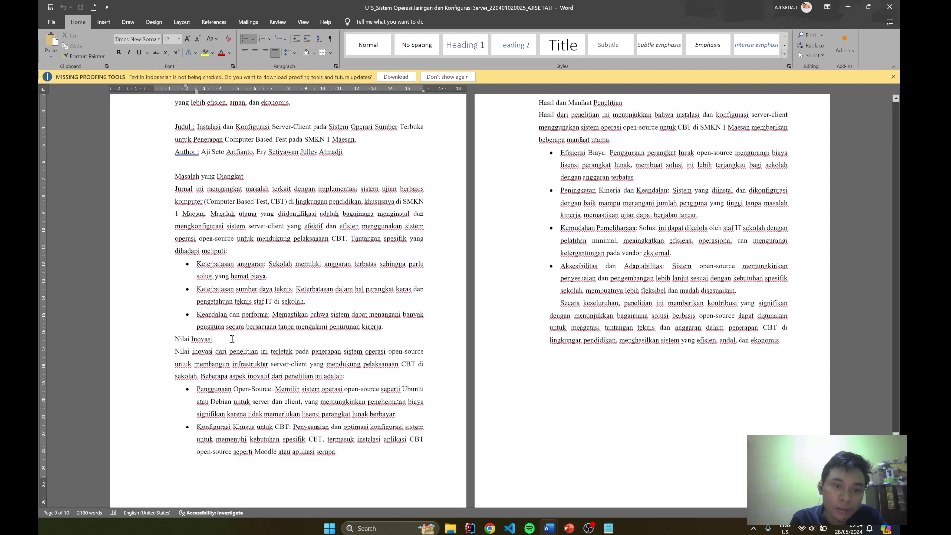
pyautogui.scroll(-1, 224, 343)
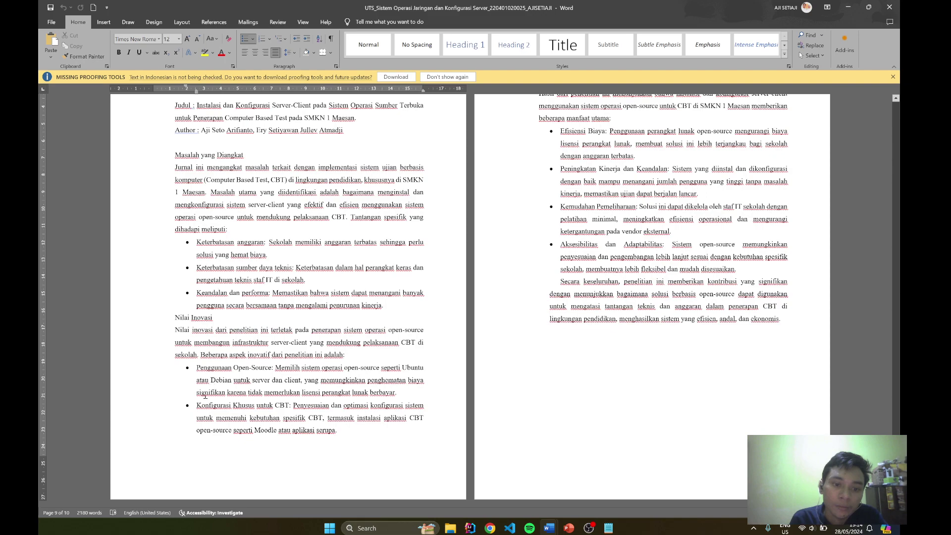
pyautogui.scroll(4, 313, 424)
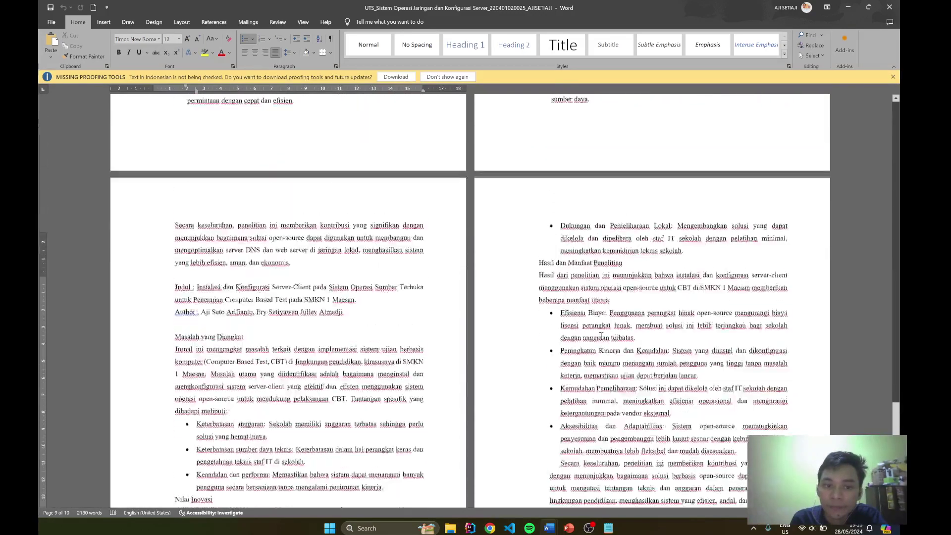
# Read the CBT journal's results and benefits section, from cost efficiency through accessibility and adaptability to its concluding paragraph
pyautogui.scroll(4, 609, 342)
pyautogui.scroll(2, 602, 347)
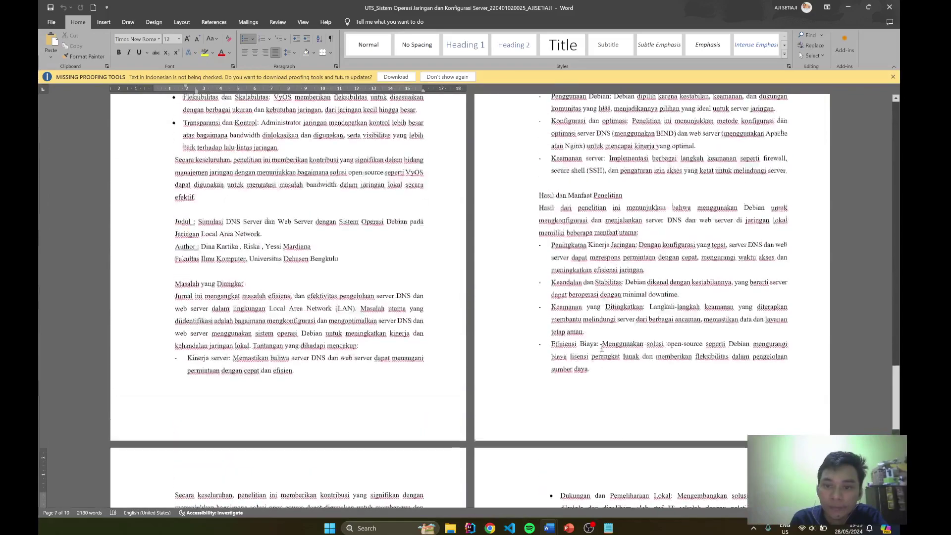
pyautogui.scroll(-5, 599, 349)
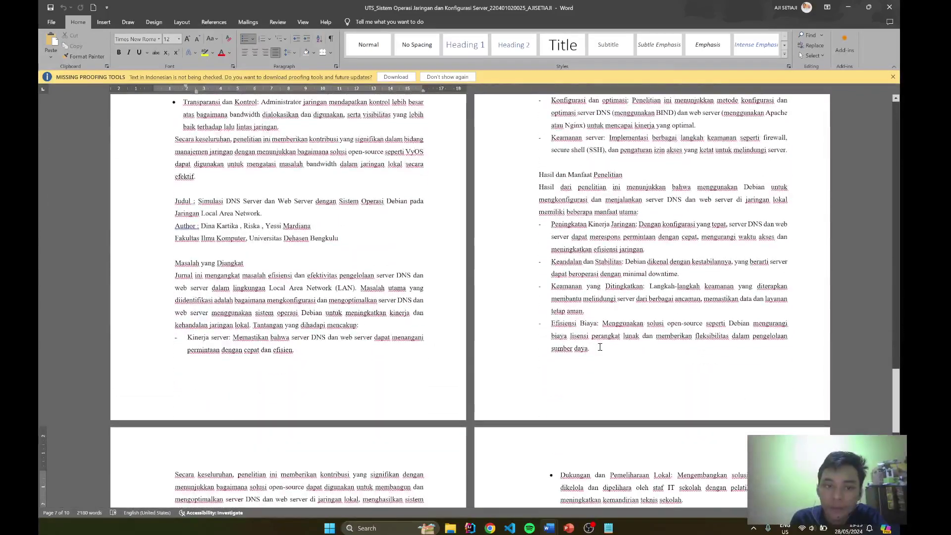
pyautogui.scroll(-2, 600, 350)
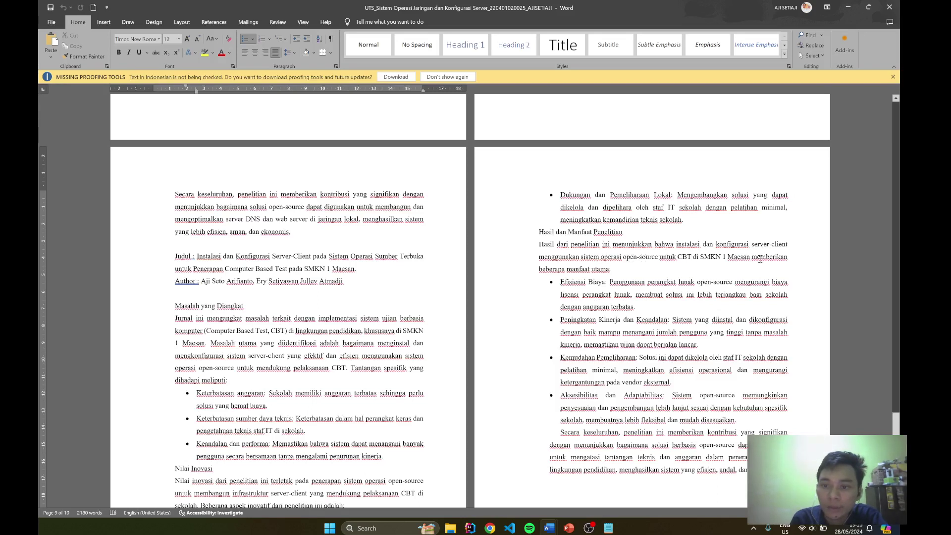
pyautogui.scroll(-1, 597, 289)
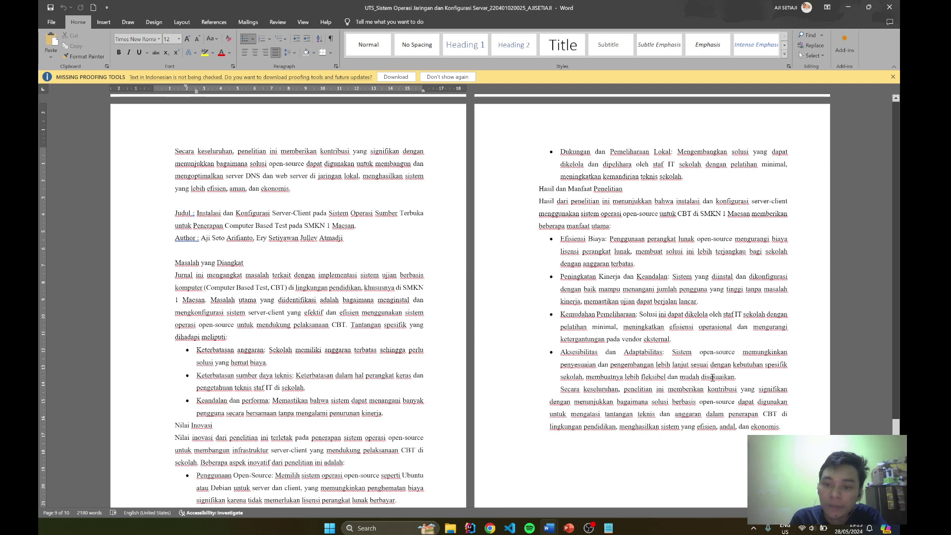
pyautogui.scroll(-2, 744, 376)
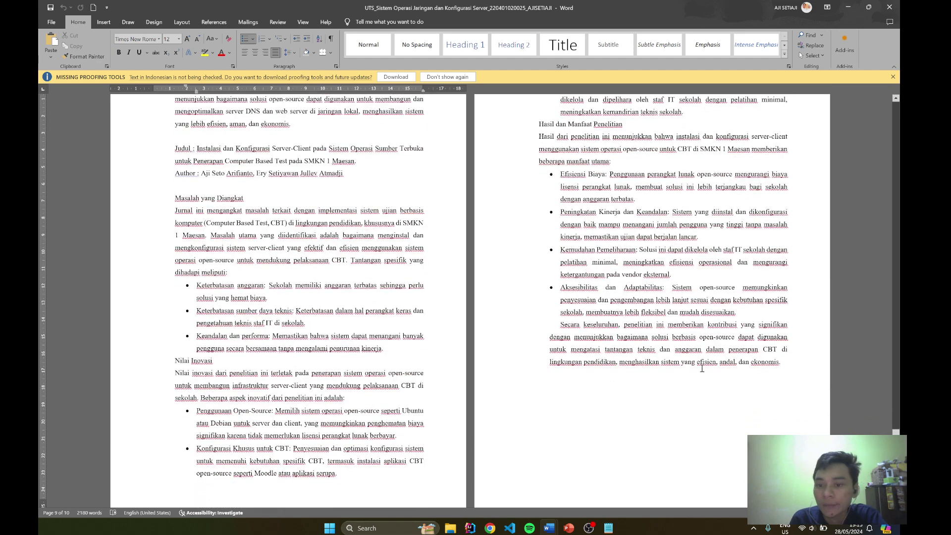
pyautogui.scroll(-1, 663, 339)
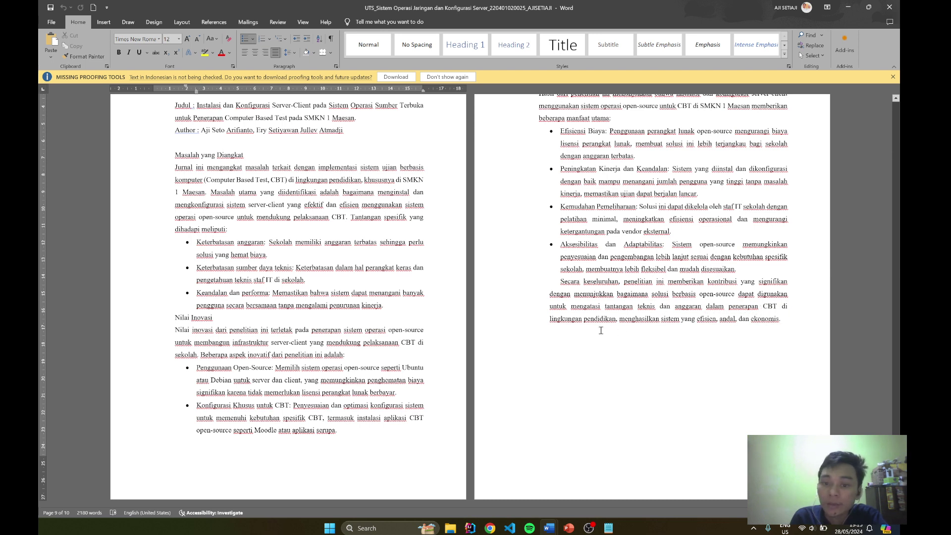
# Look back over the journal reviews up to the DNS answer and question 3, and switch to OBS
pyautogui.scroll(5, 600, 330)
pyautogui.scroll(5, 527, 346)
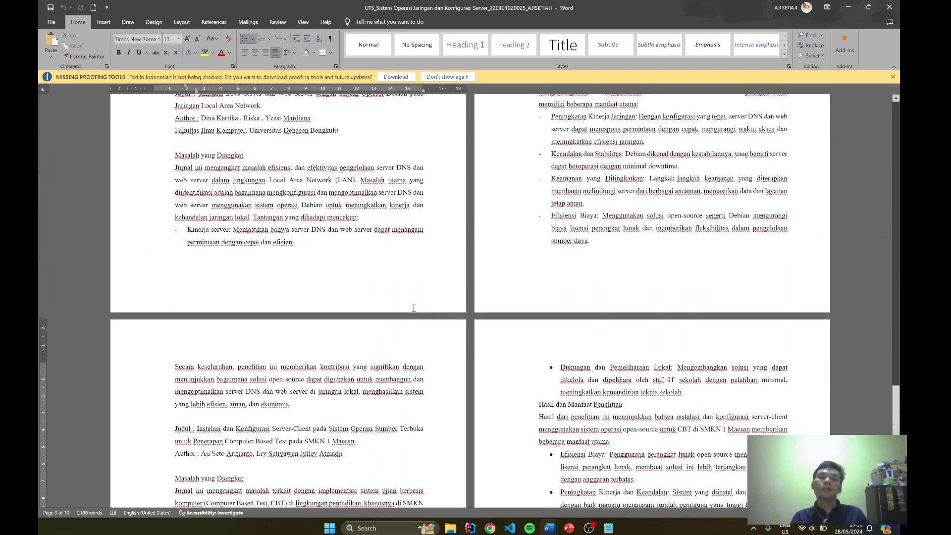
pyautogui.scroll(5, 411, 287)
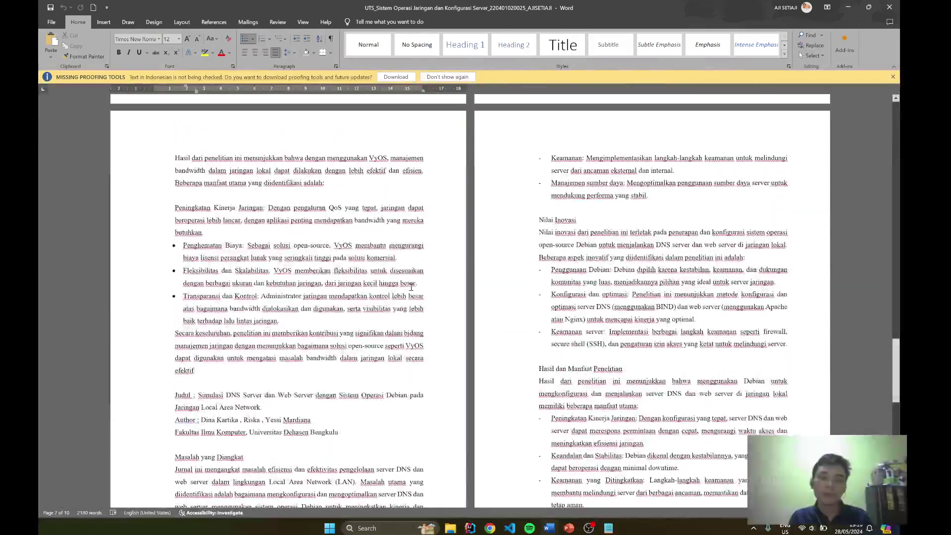
pyautogui.scroll(3, 446, 273)
pyautogui.scroll(3, 446, 273)
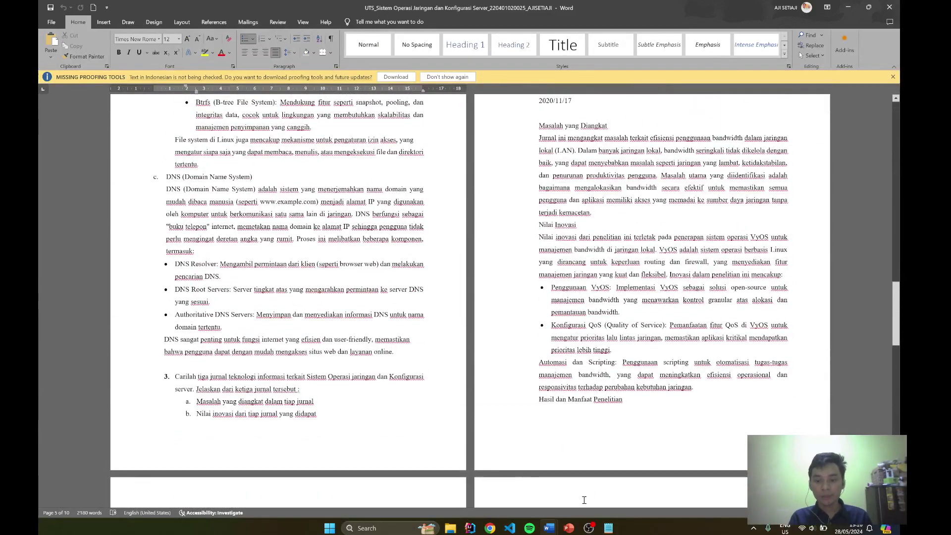
pyautogui.click(588, 528)
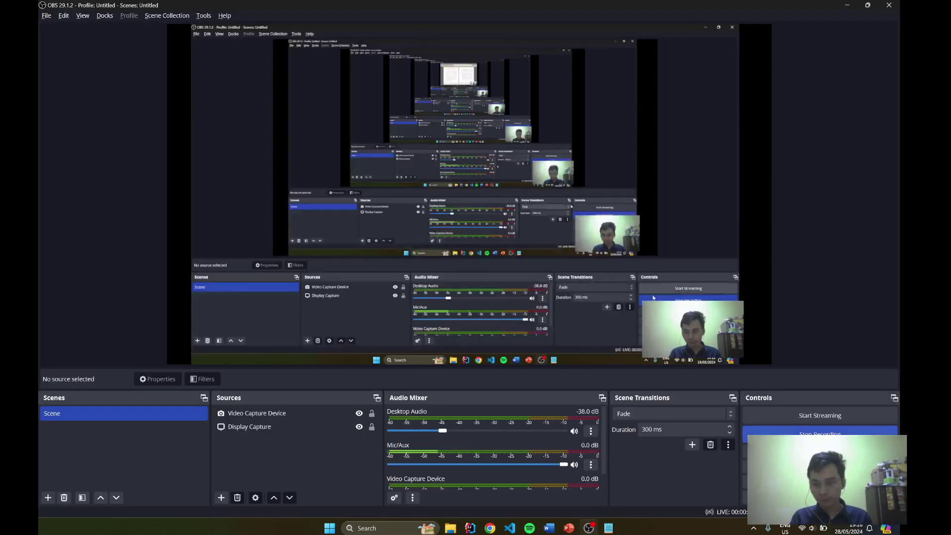